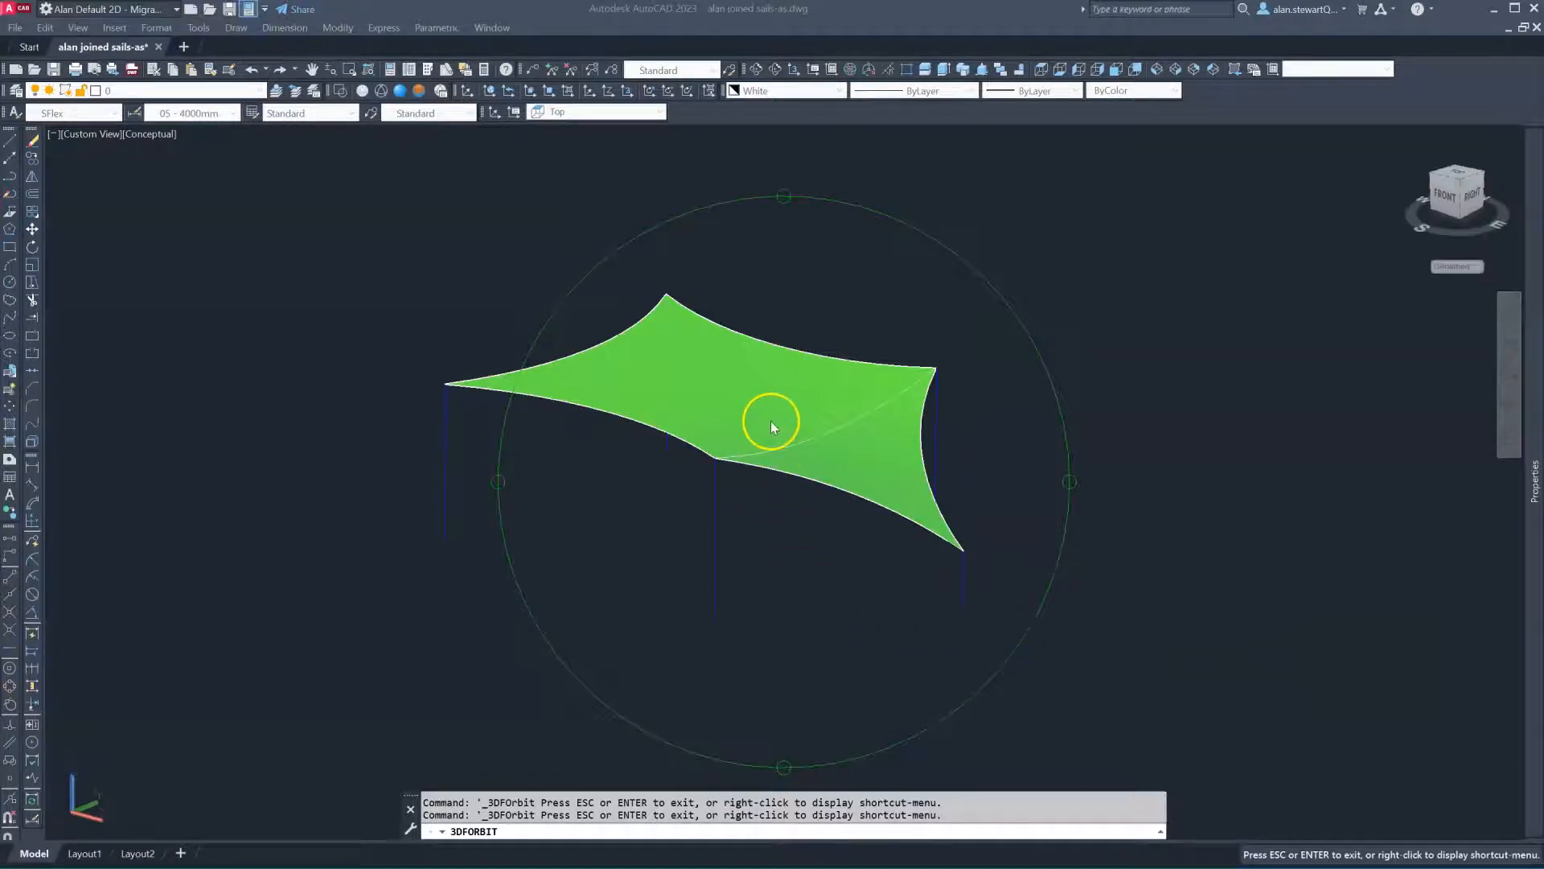
# Zoom in and orbit the green sail to a low, side-on angle showing its posts
pyautogui.scroll(3, 762, 442)
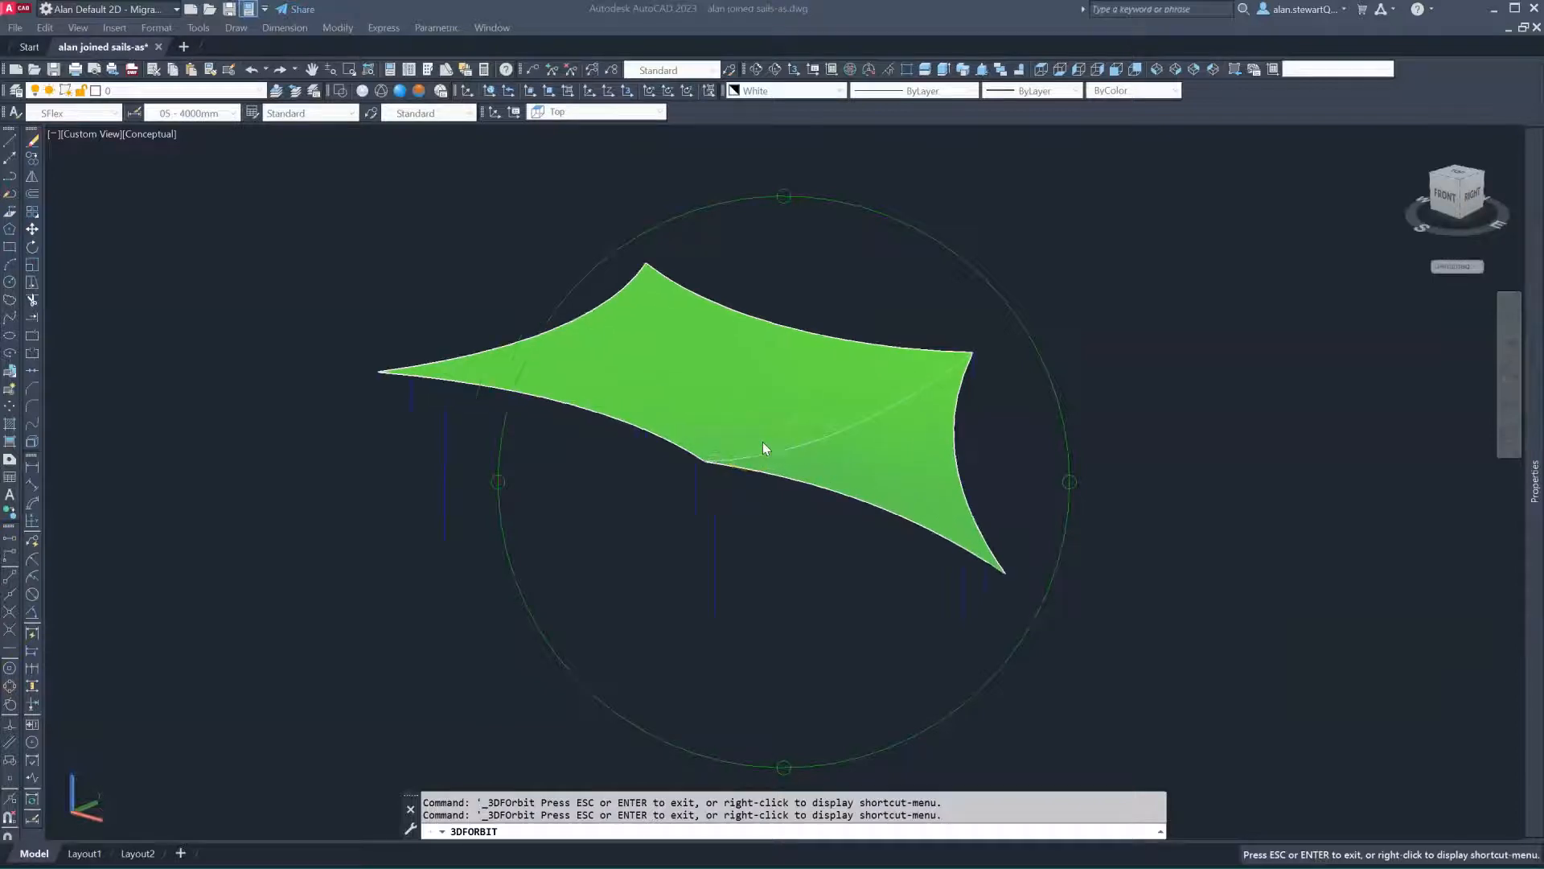
pyautogui.click(834, 625)
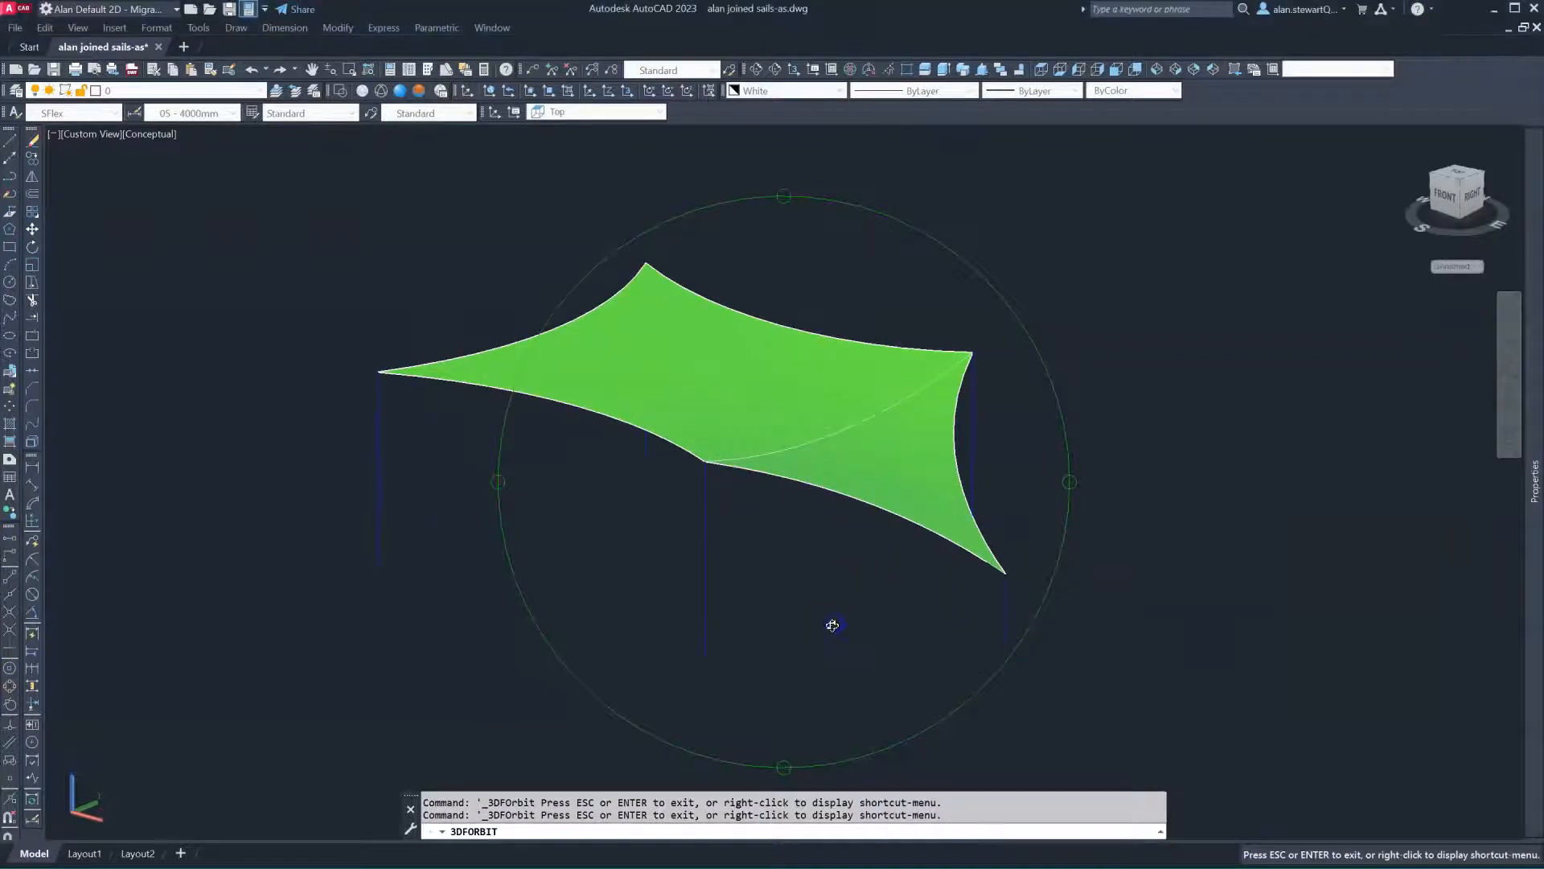
pyautogui.moveTo(833, 629); pyautogui.dragTo(966, 362)
pyautogui.moveTo(831, 517); pyautogui.dragTo(788, 623)
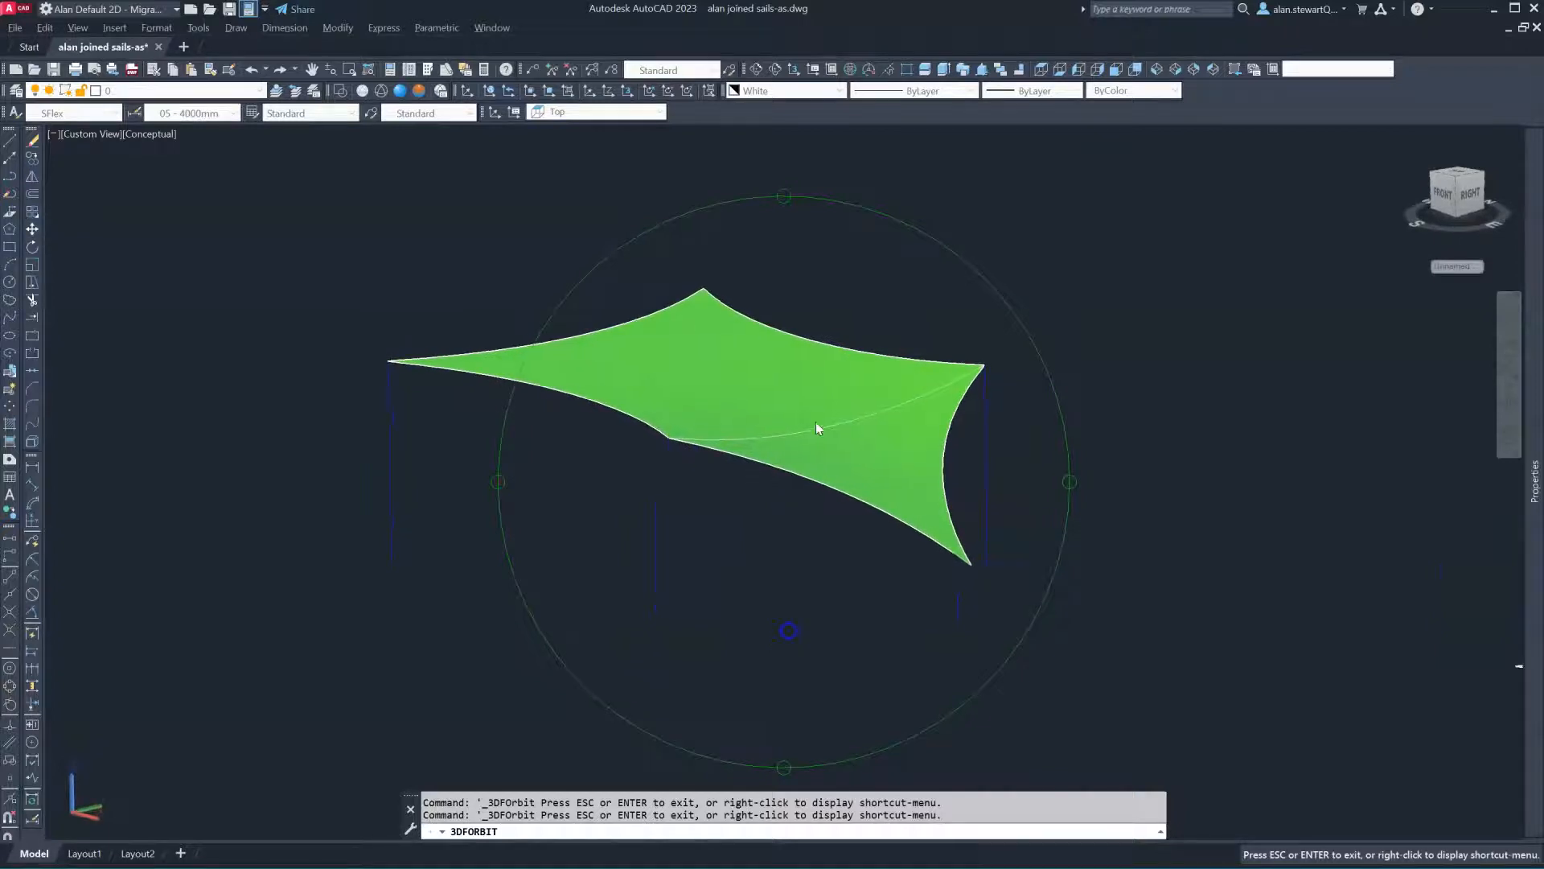
pyautogui.scroll(1, 813, 424)
pyautogui.scroll(1, 813, 426)
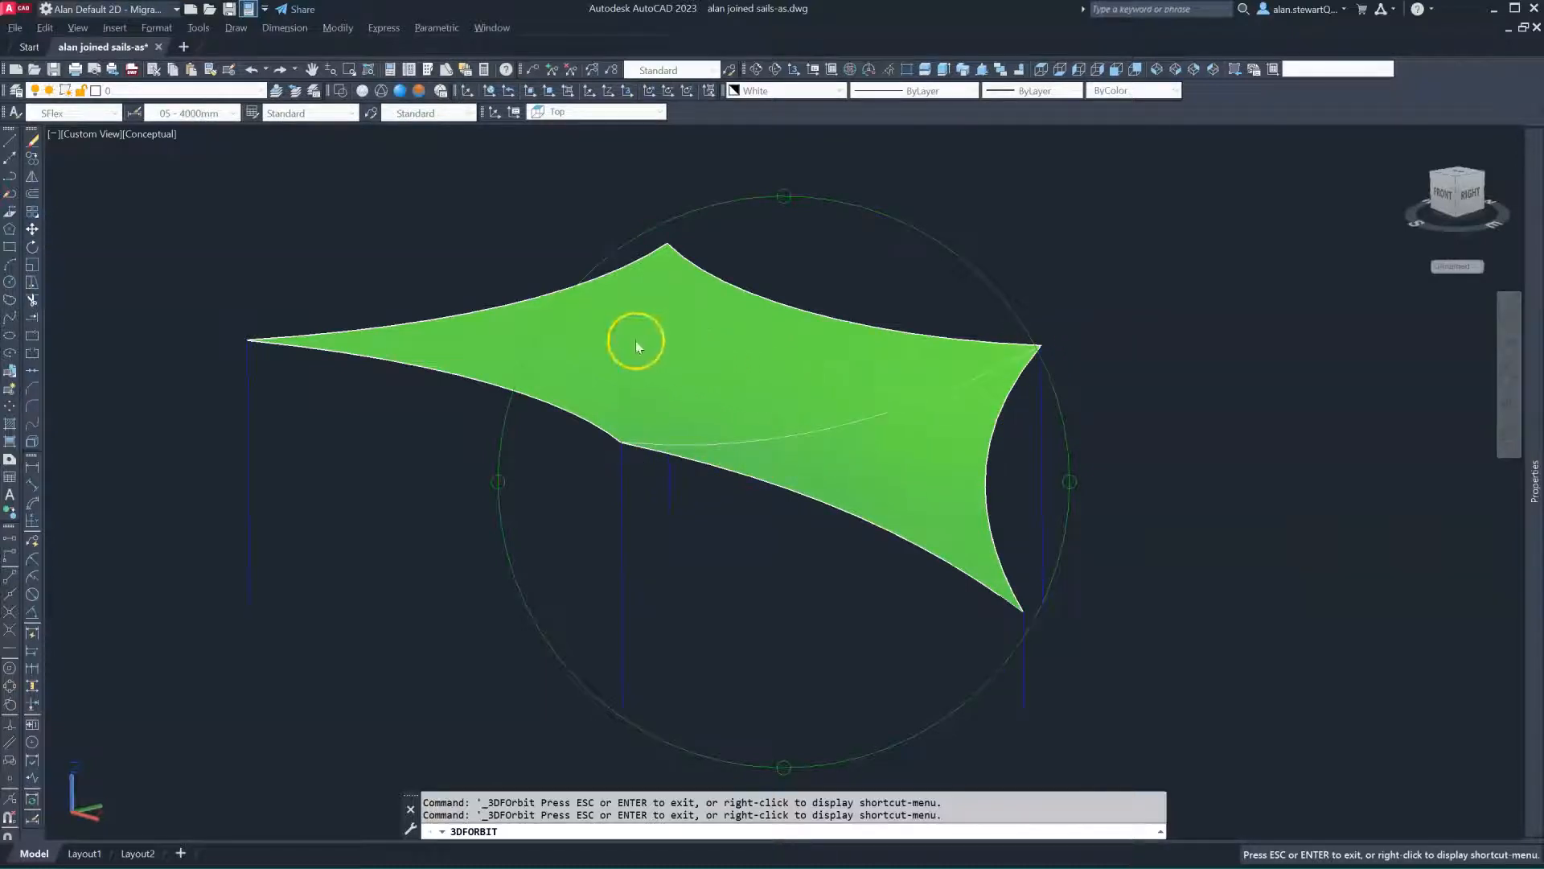
pyautogui.moveTo(587, 531); pyautogui.dragTo(679, 506)
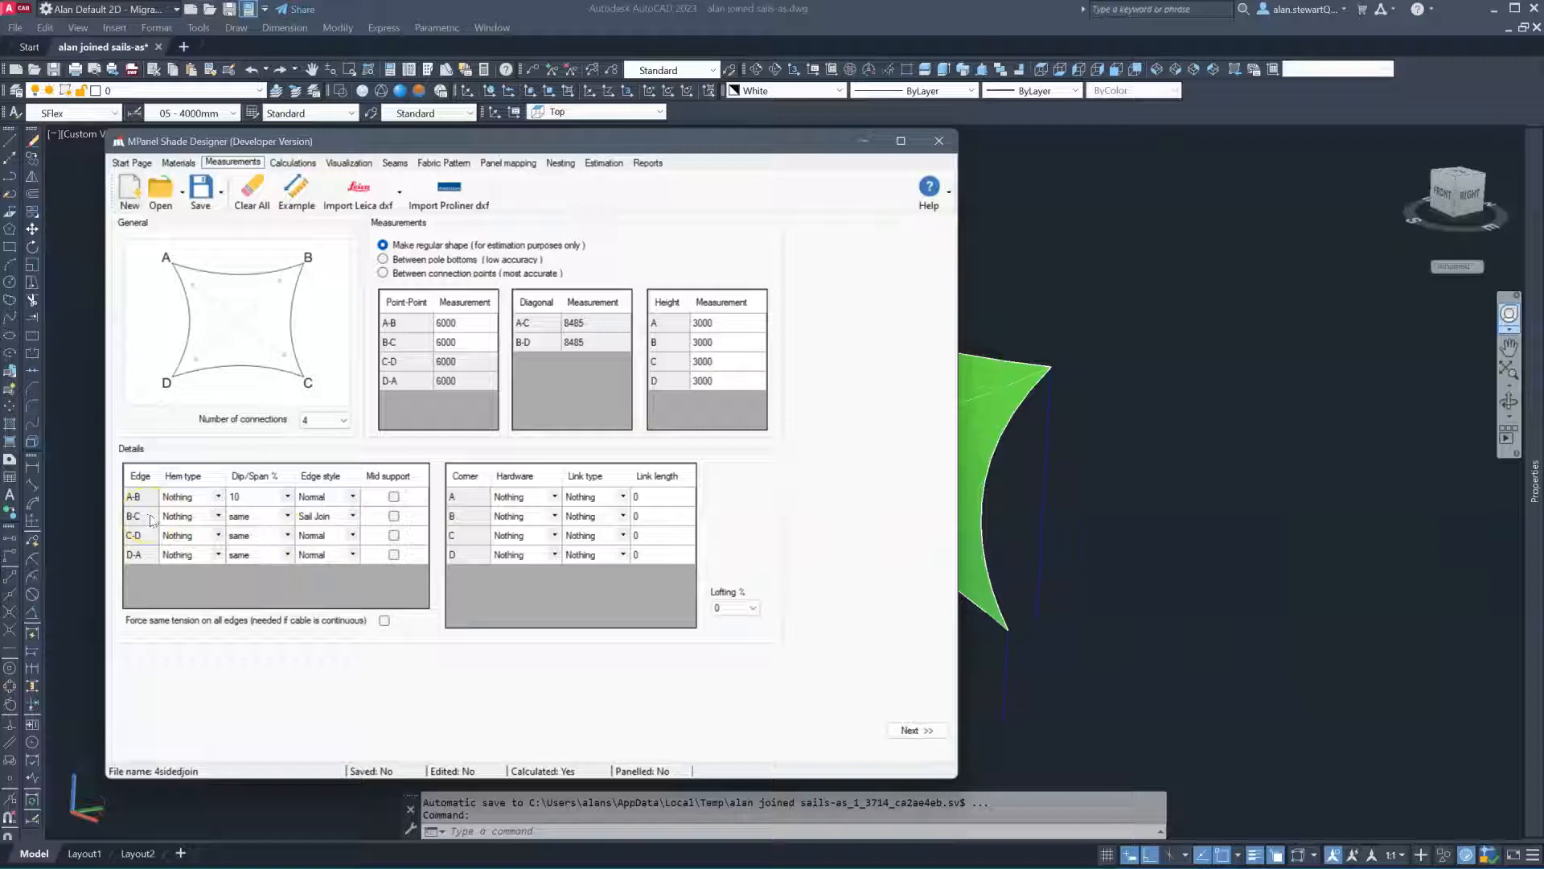
# Calculate the 4sidedjoin sail model, then move and accept the sail-join warning
pyautogui.click(915, 730)
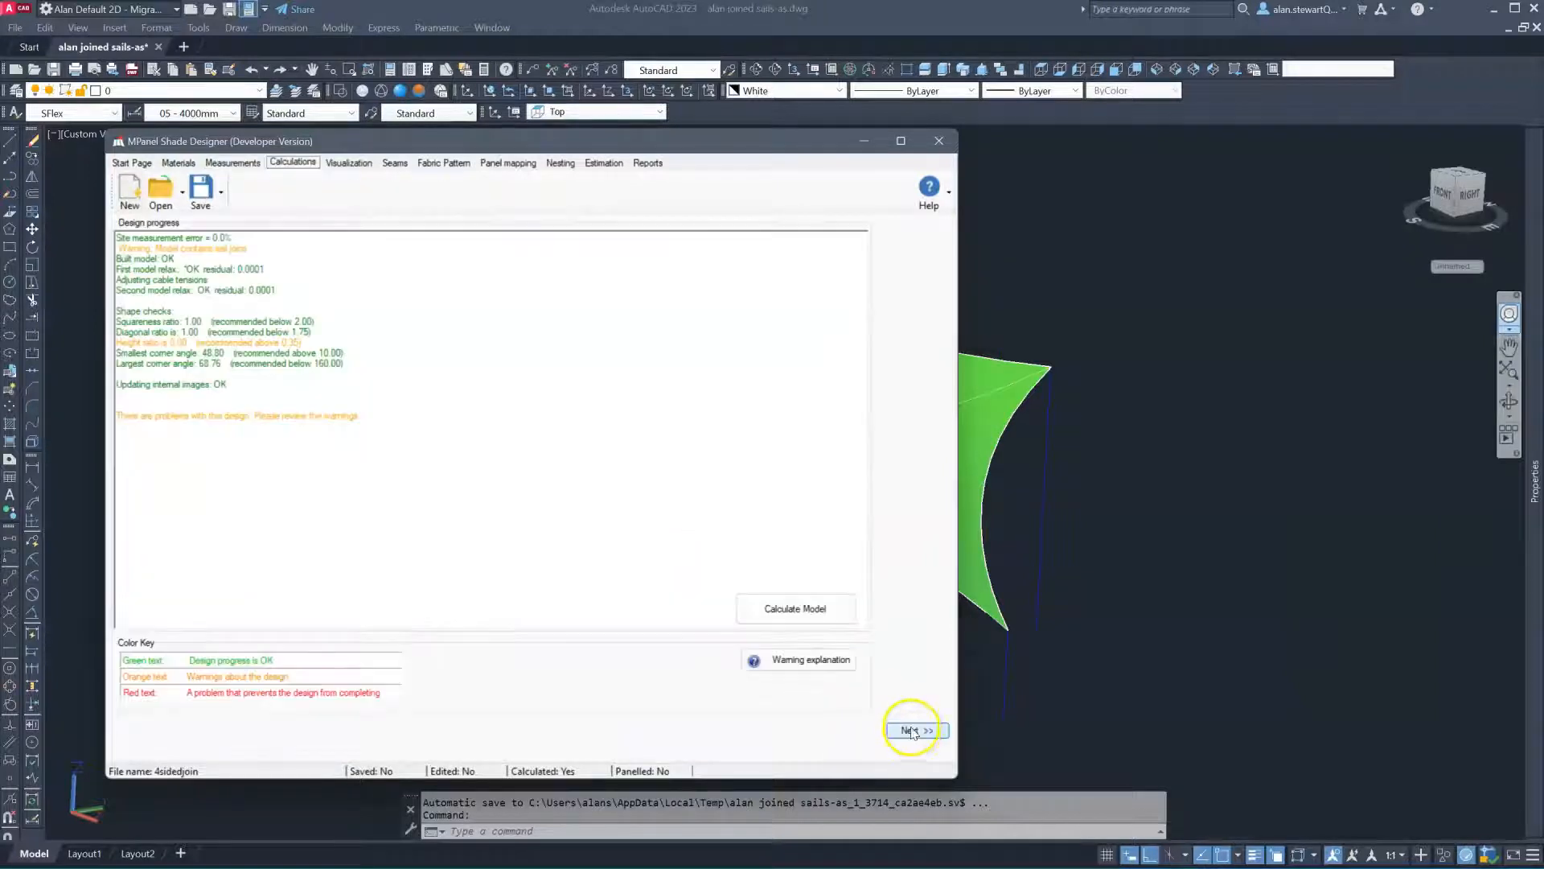
pyautogui.click(790, 609)
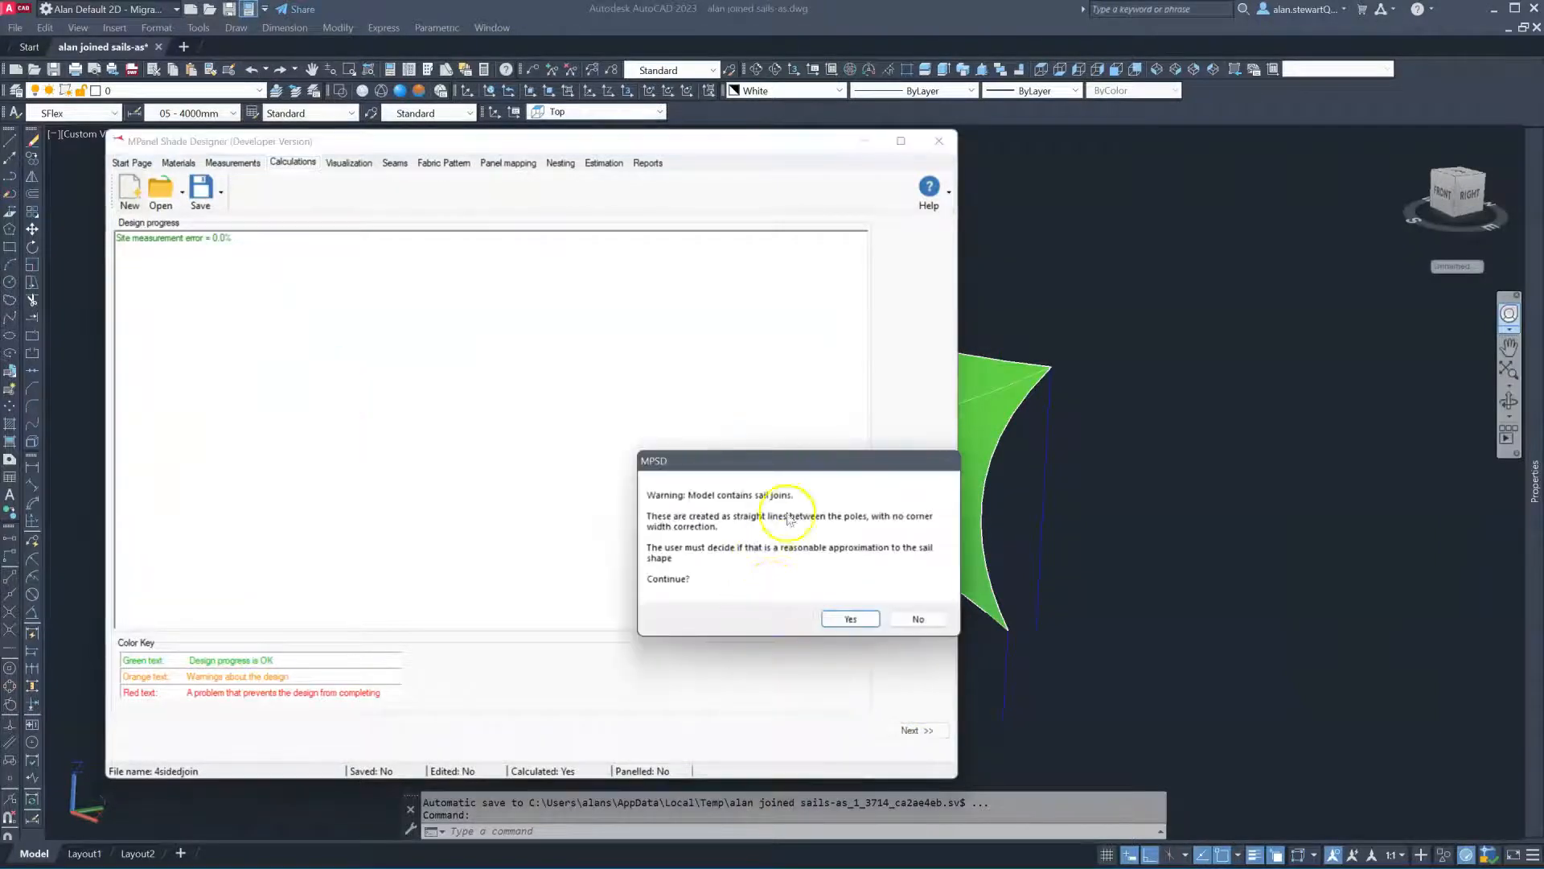
pyautogui.moveTo(833, 465); pyautogui.dragTo(600, 312)
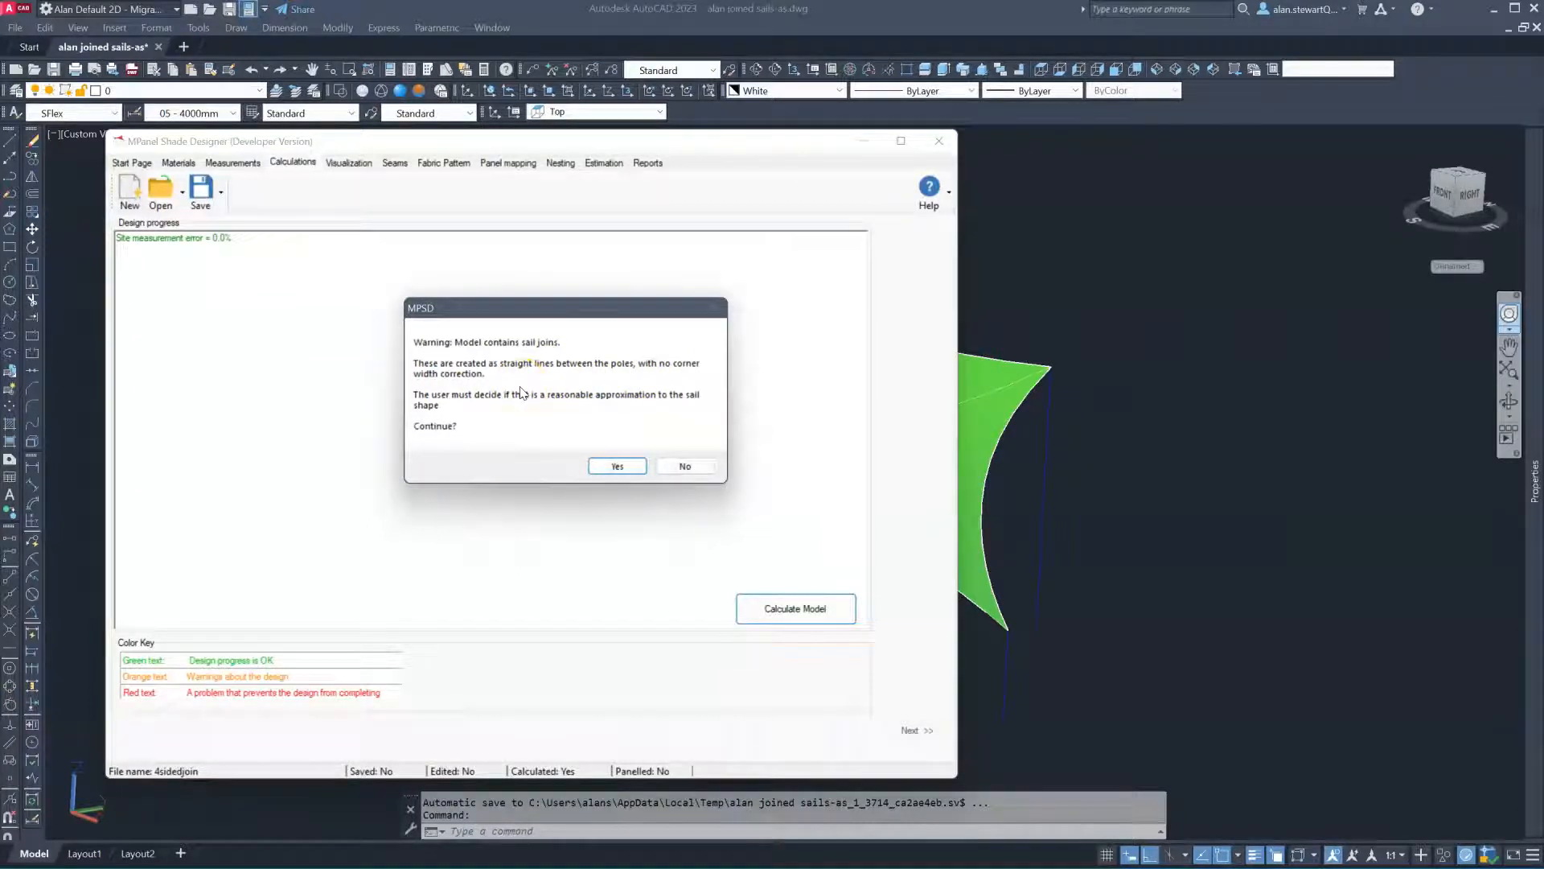
pyautogui.click(617, 466)
# Show the calculated four-sided sail in the Visualization tab and zoom around it
pyautogui.click(349, 162)
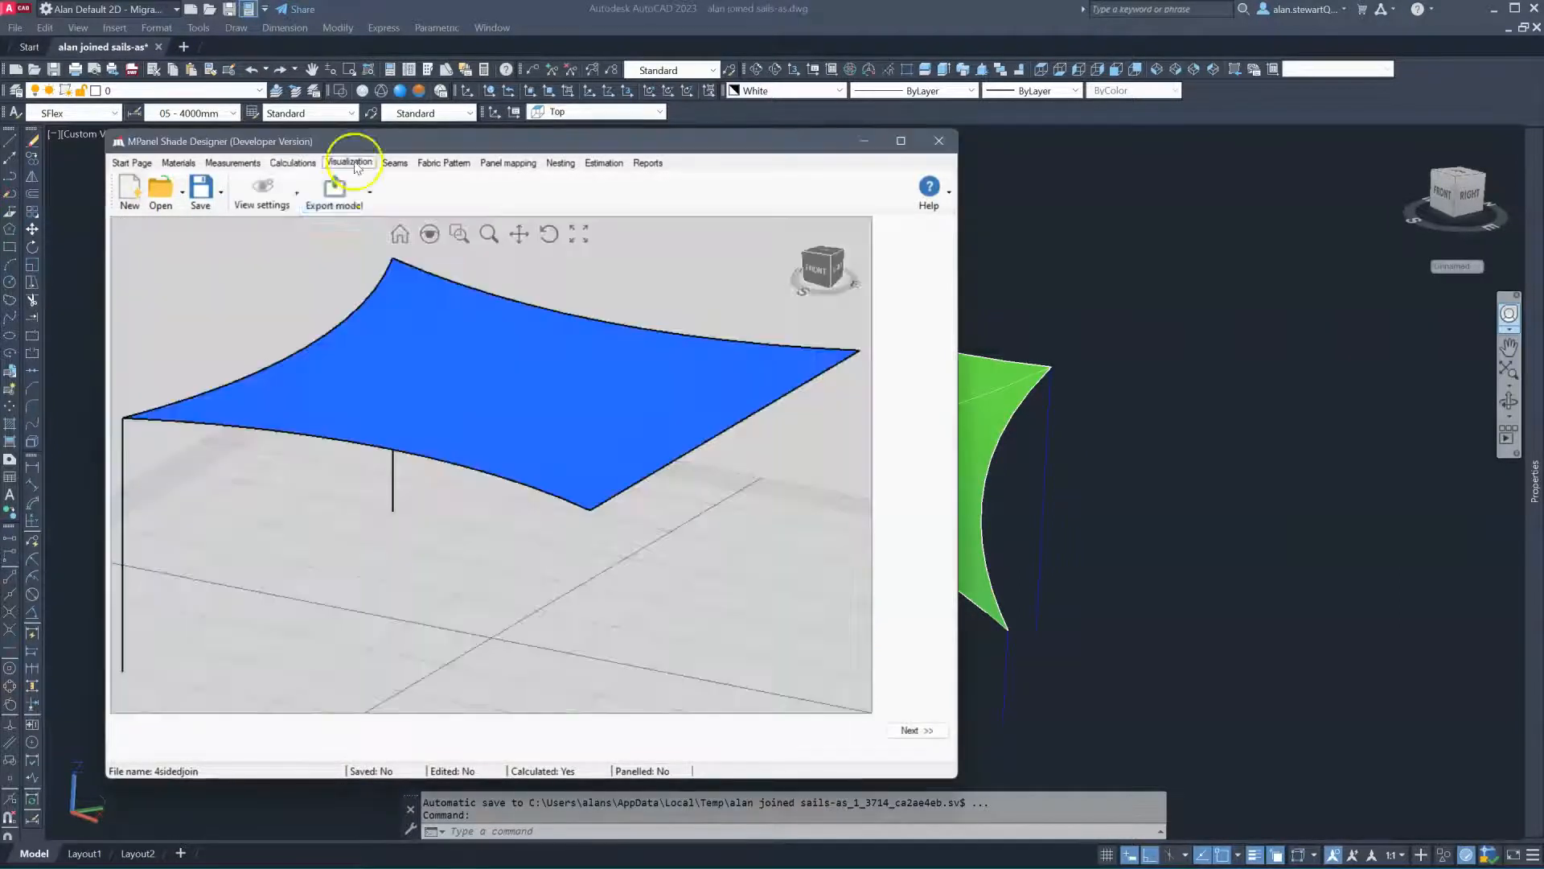
pyautogui.scroll(-2, 539, 436)
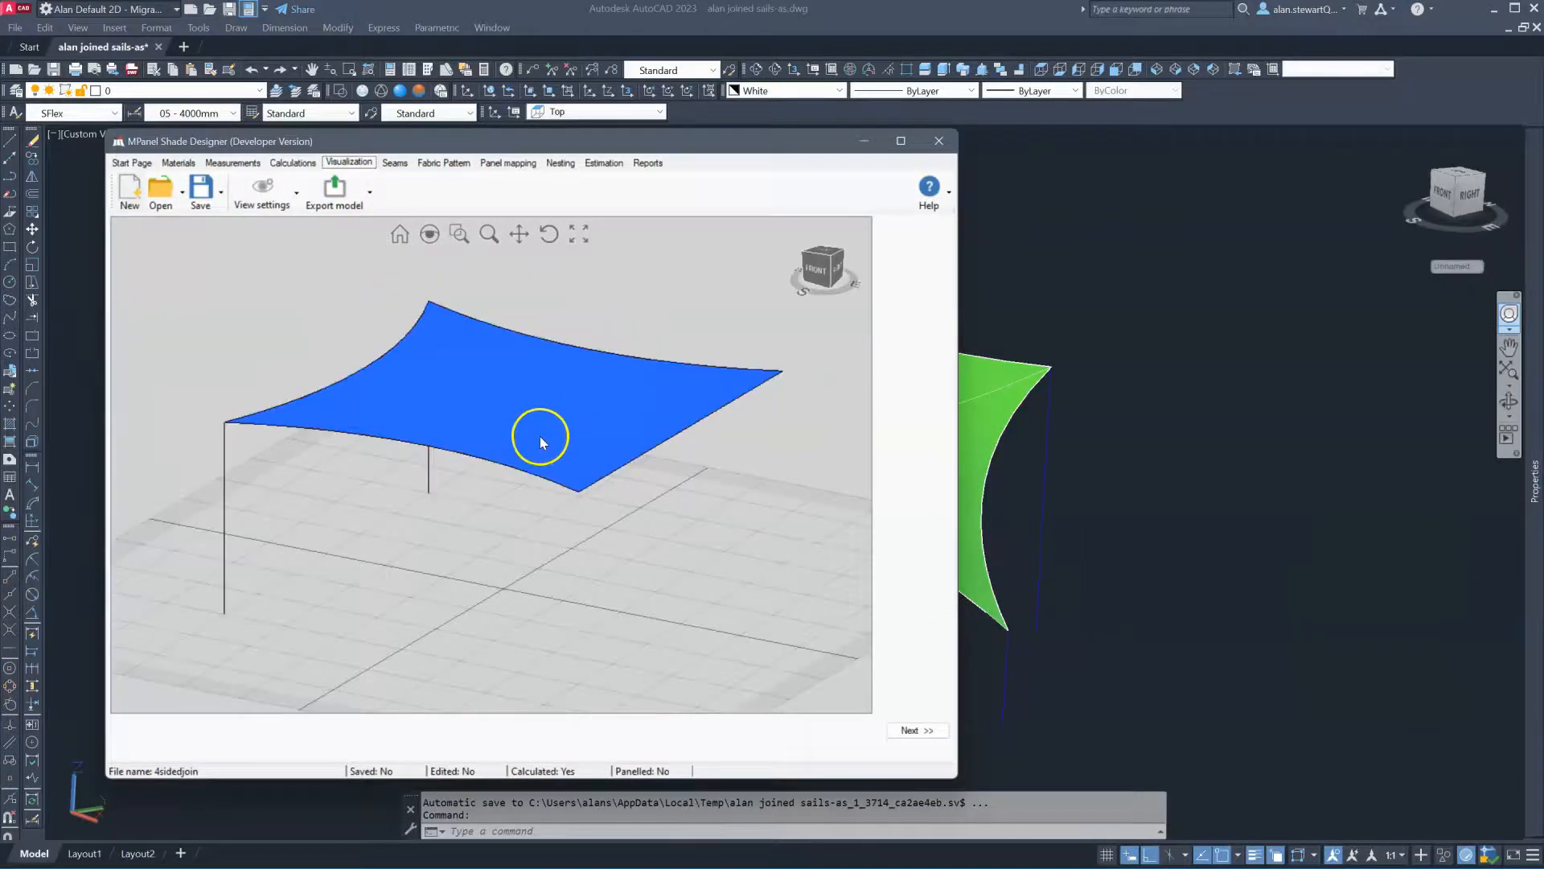
pyautogui.scroll(2, 465, 352)
pyautogui.scroll(-2, 465, 355)
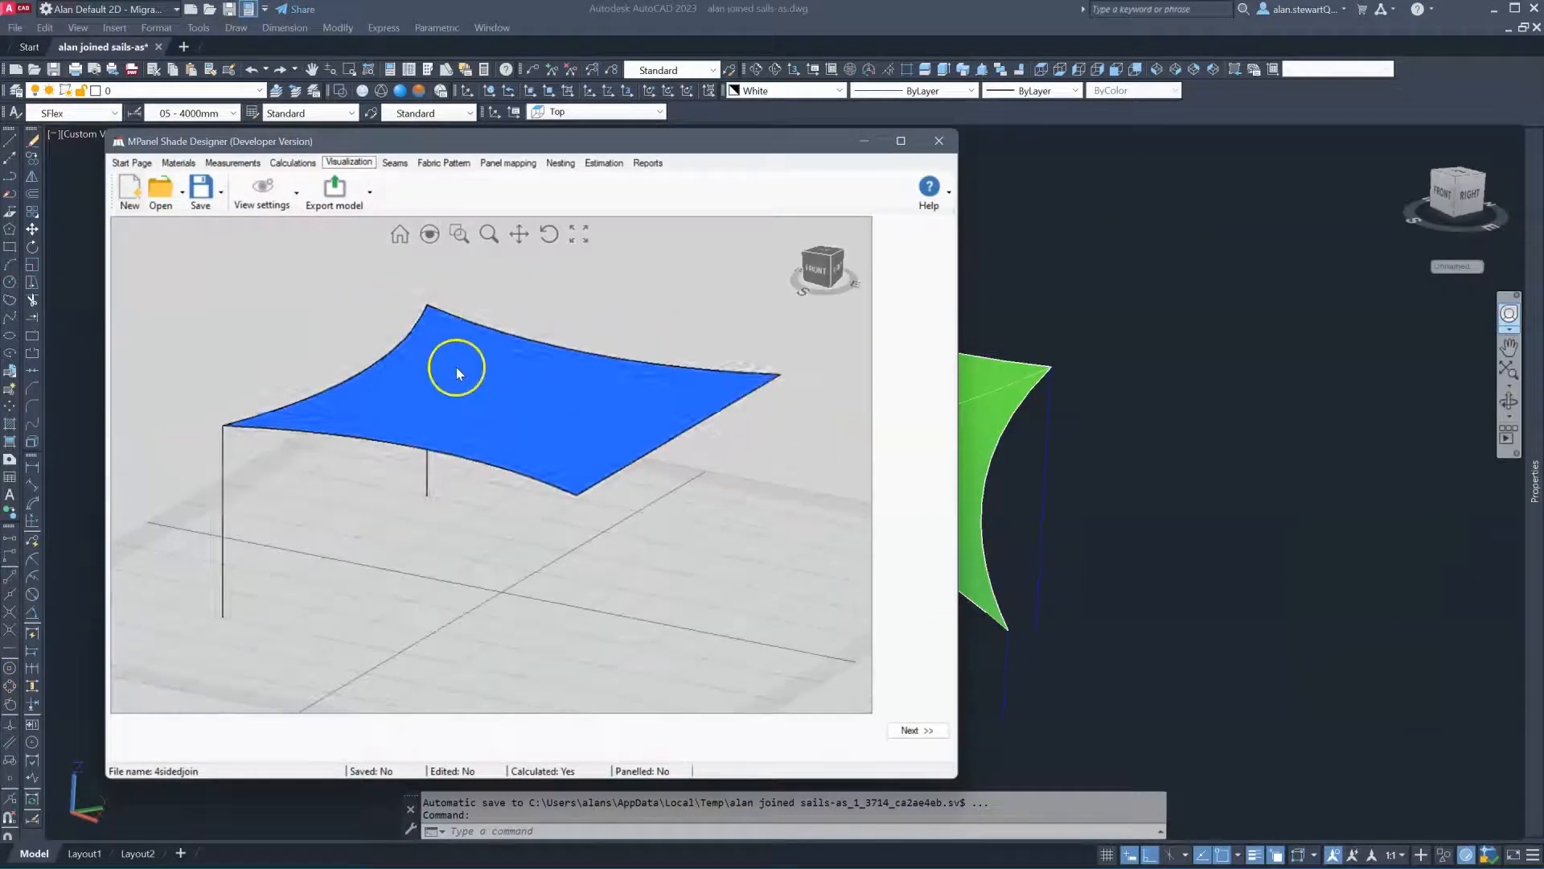
# Open the 3sidedjoin triangular sail design with its window placed over the first
pyautogui.click(518, 498)
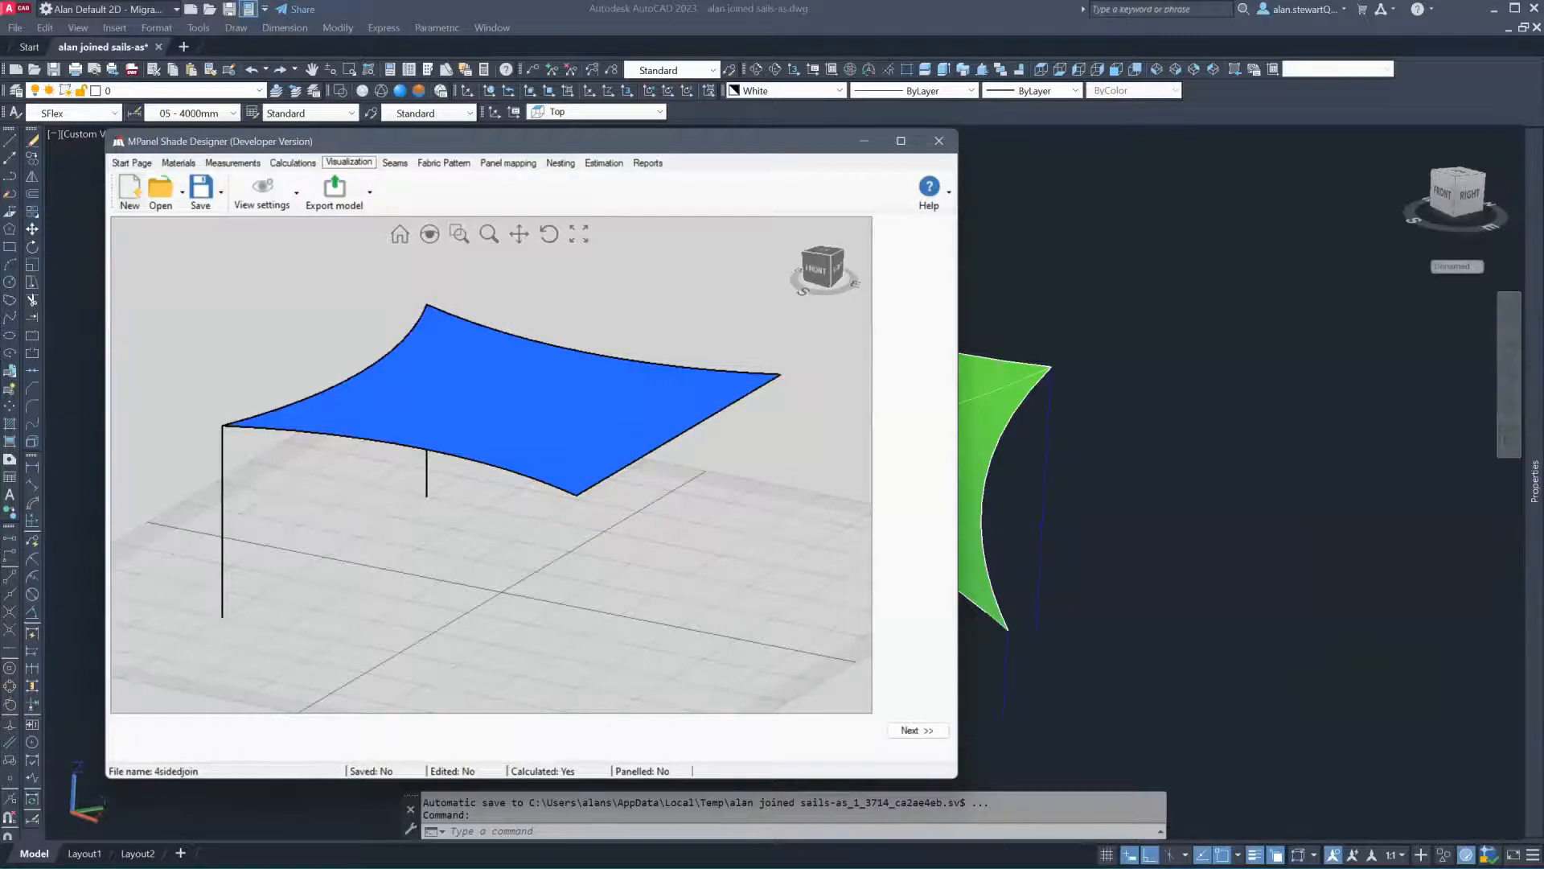
pyautogui.moveTo(1389, 407); pyautogui.dragTo(765, 113)
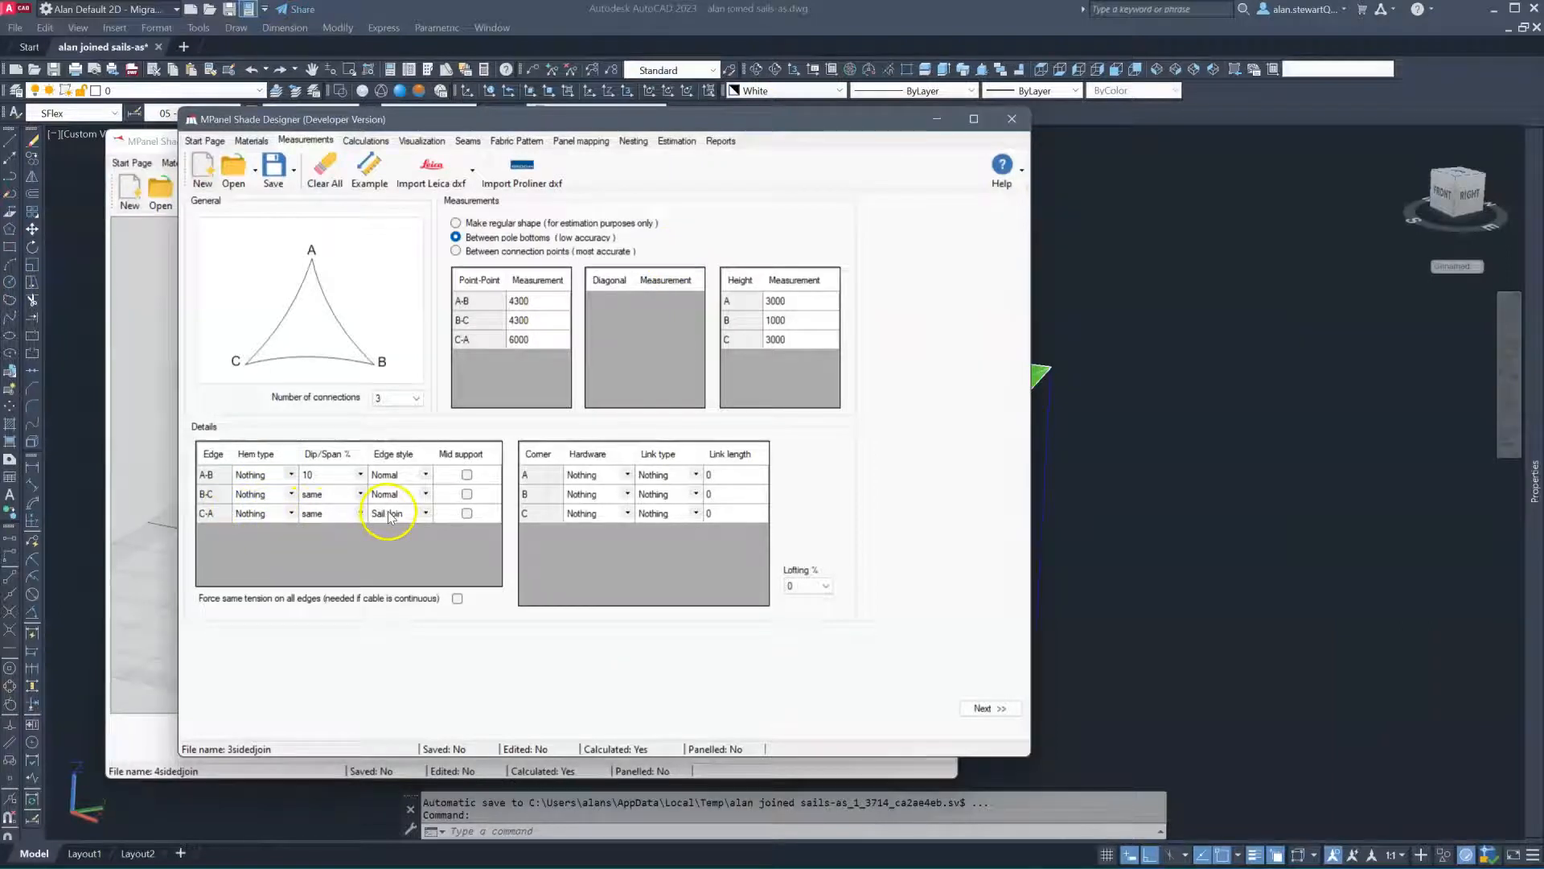
# Calculate the 3sidedjoin triangle and orbit its 3D model to view another side
pyautogui.click(981, 708)
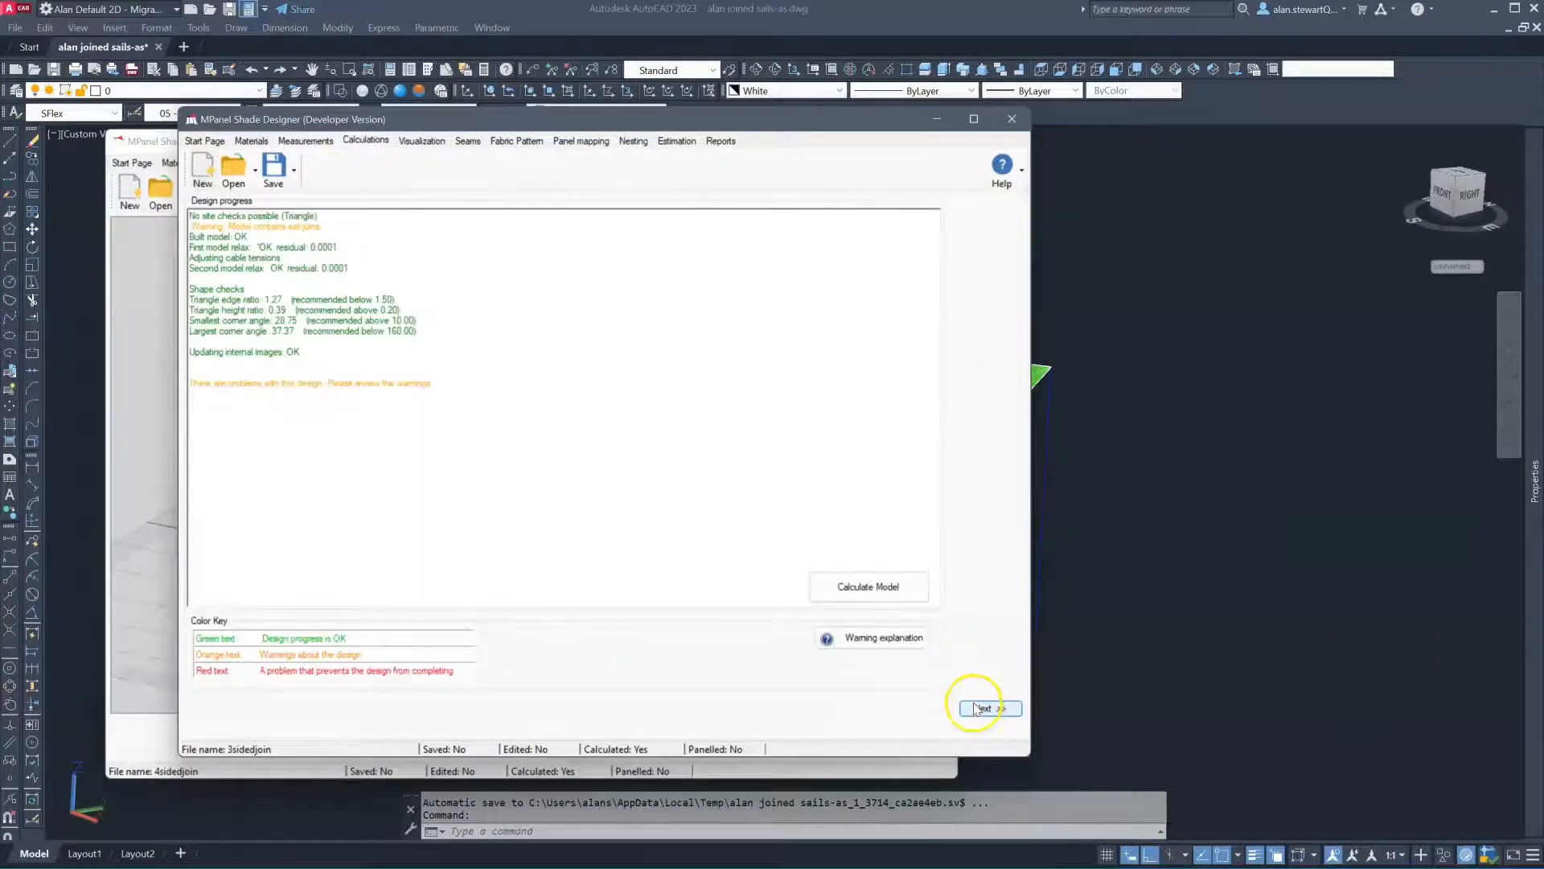
pyautogui.click(980, 708)
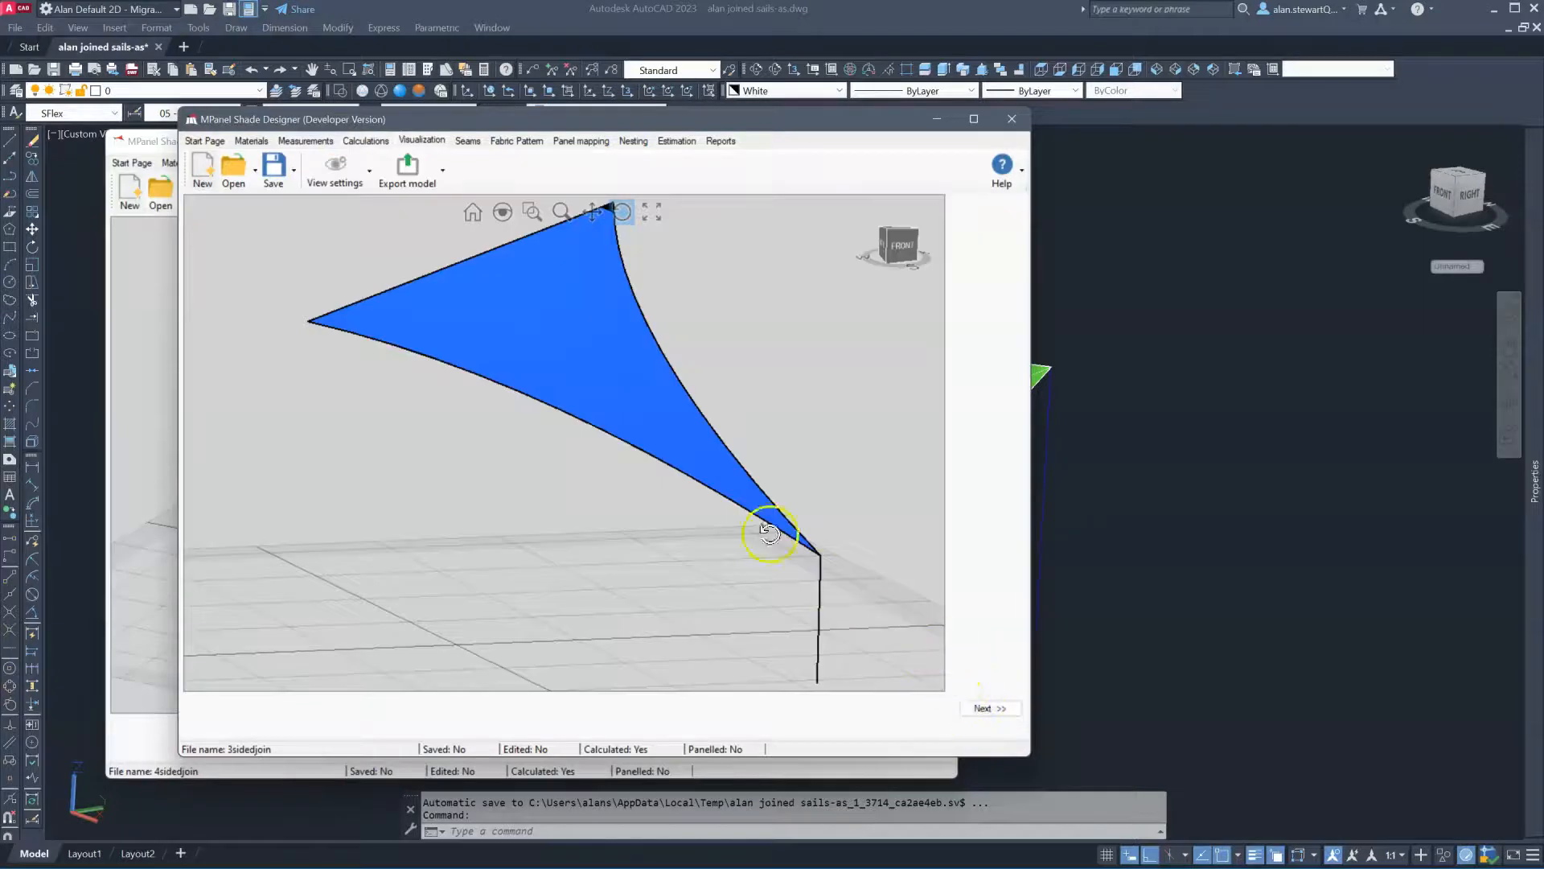
pyautogui.moveTo(792, 543); pyautogui.dragTo(608, 614)
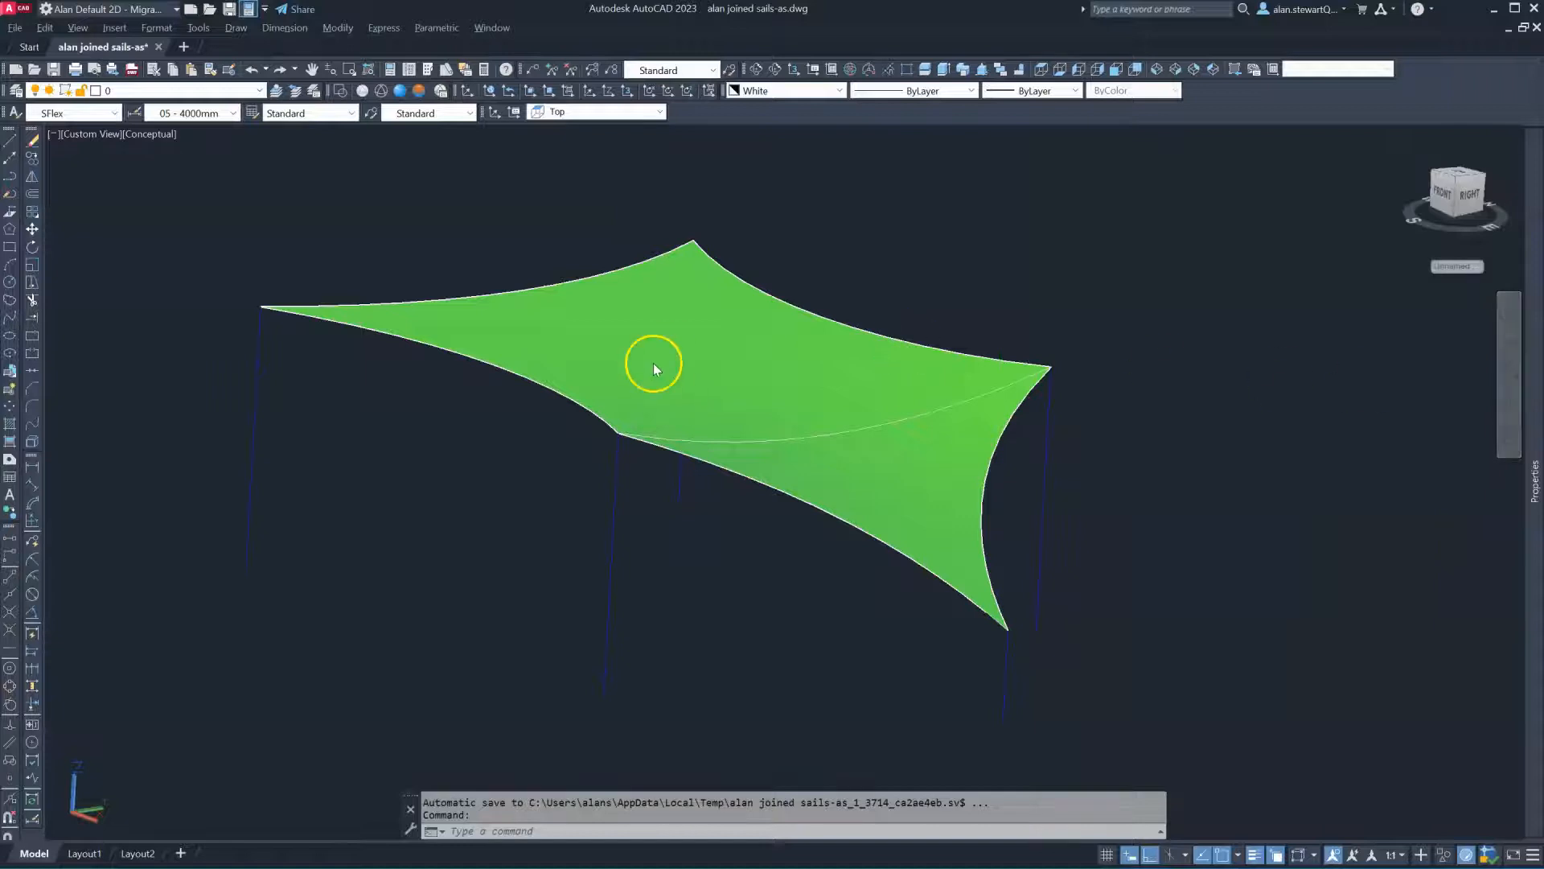
# Zoom out over the row of white sails, window-select the leftmost sail, then cancel
pyautogui.scroll(-5, 440, 351)
pyautogui.click(356, 323)
pyautogui.click(650, 500)
pyautogui.click(771, 473)
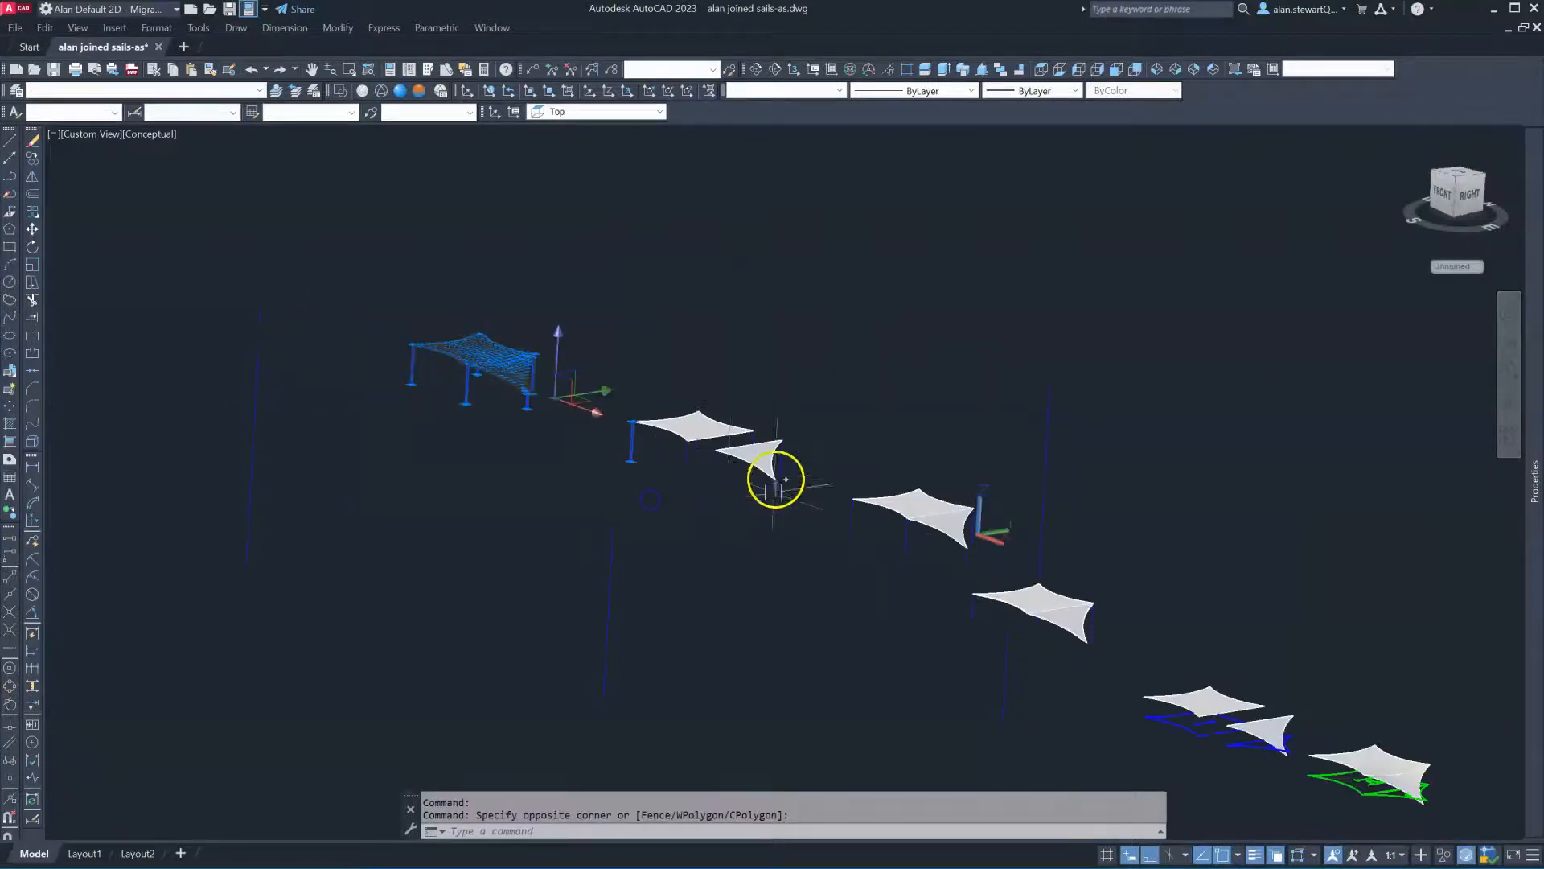
pyautogui.scroll(5, 669, 442)
pyautogui.press('Escape')
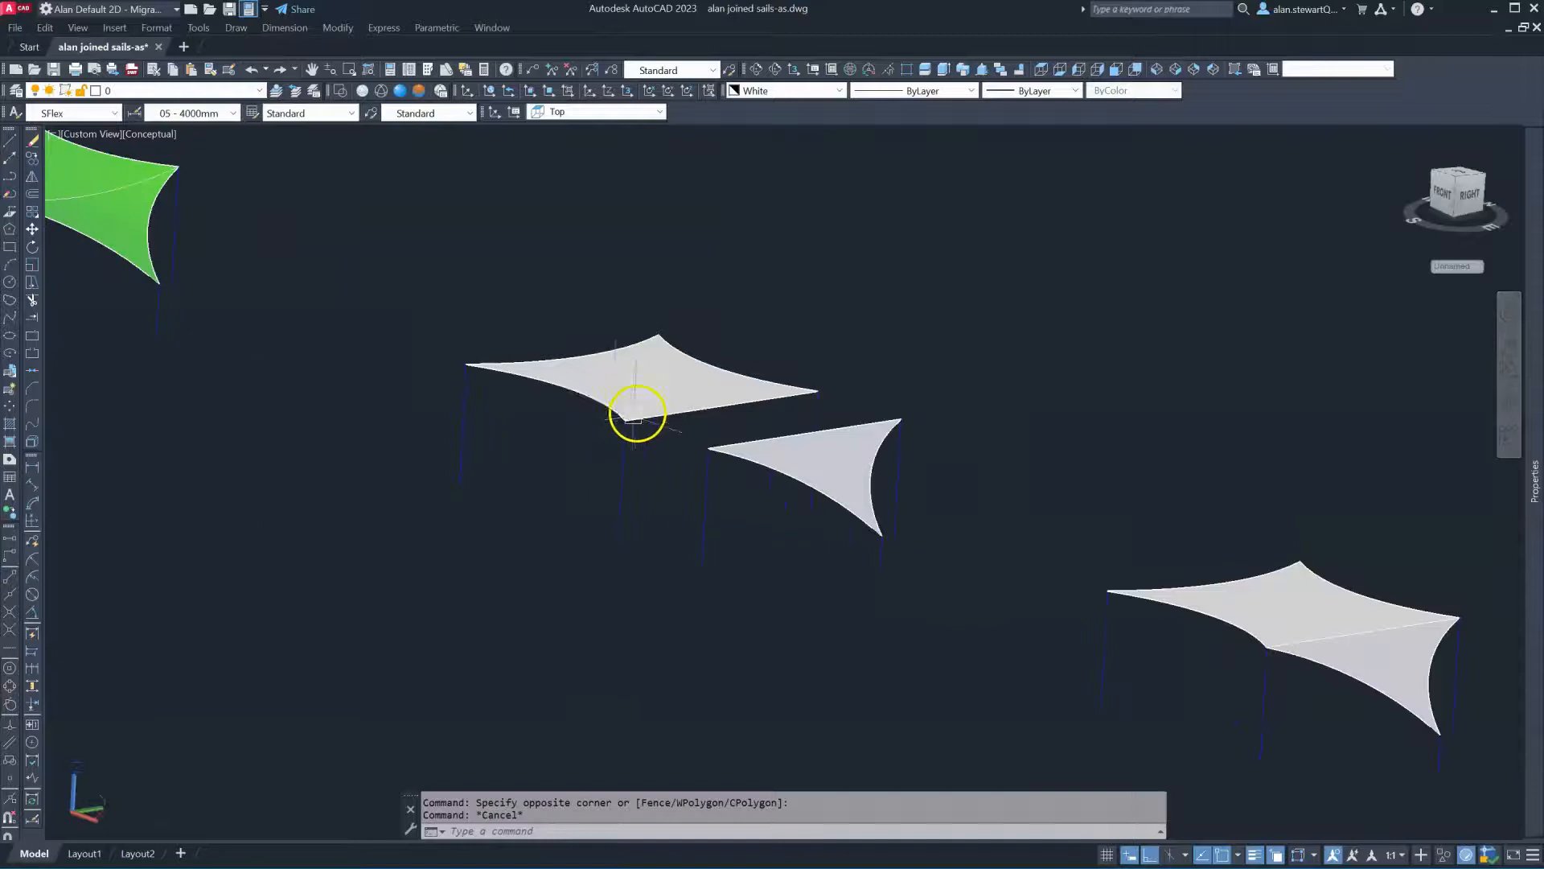
# Zoom in and free-orbit the sails to an edge-on view of their profiles
pyautogui.scroll(2, 648, 407)
pyautogui.scroll(-4, 488, 334)
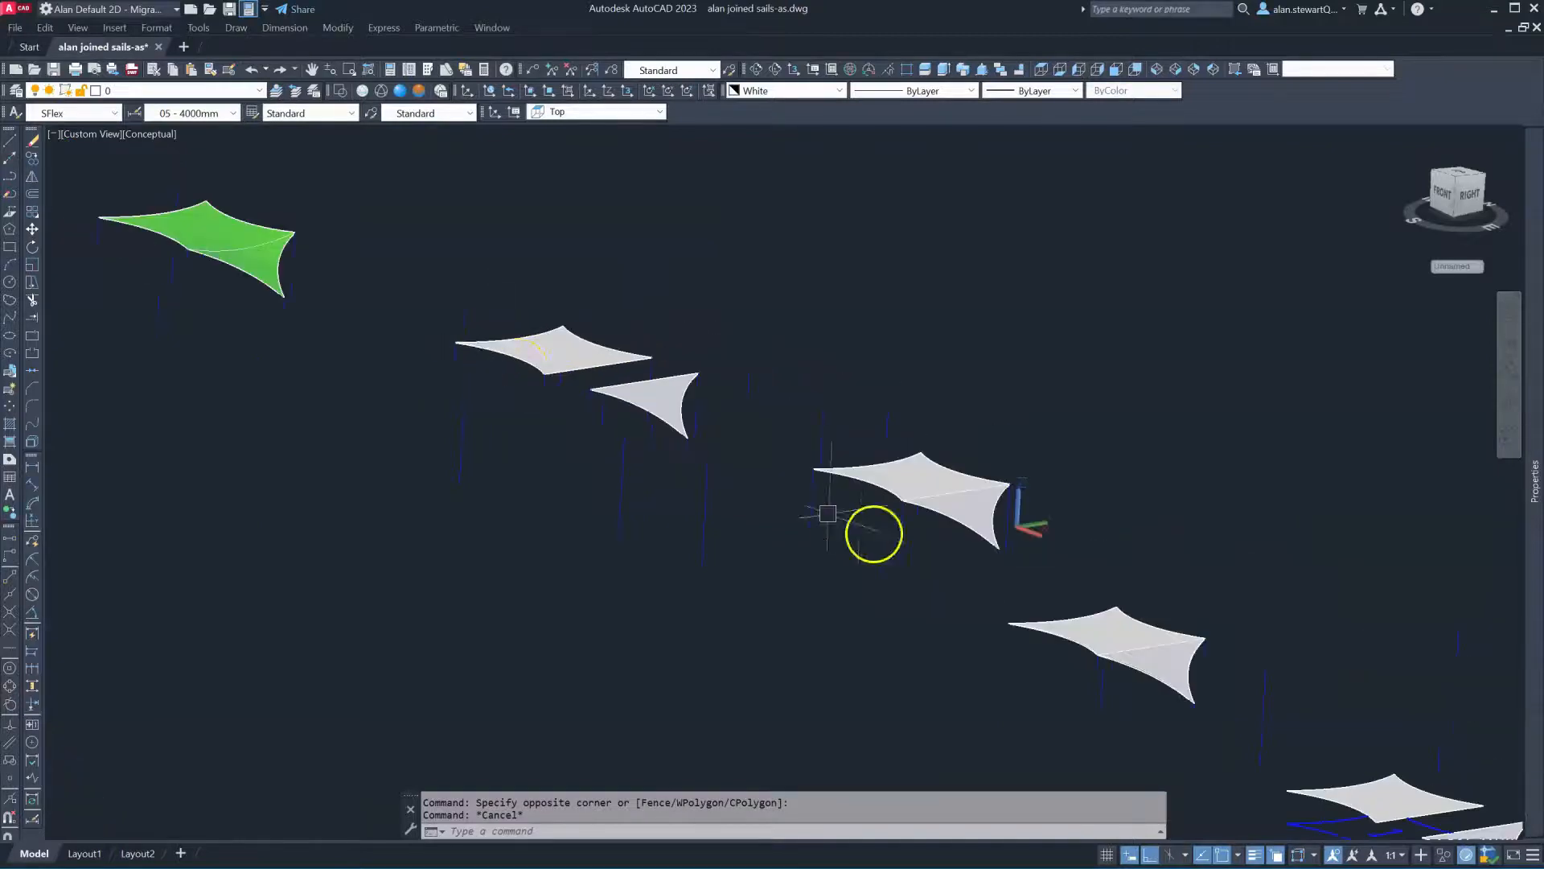
pyautogui.scroll(2, 1034, 542)
pyautogui.scroll(-1, 1035, 541)
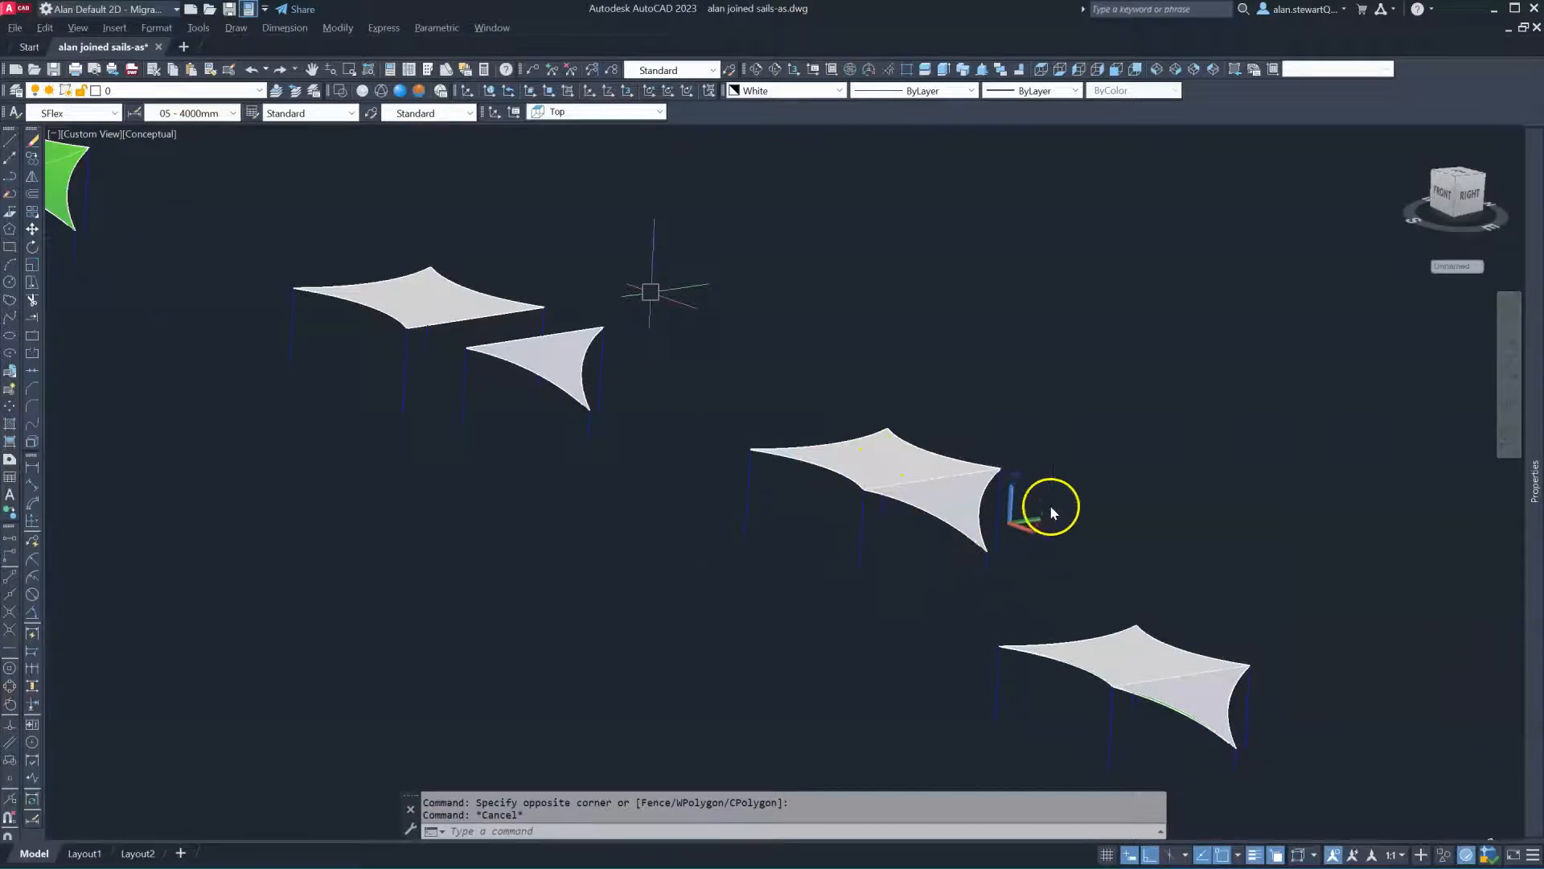
pyautogui.scroll(3, 1049, 505)
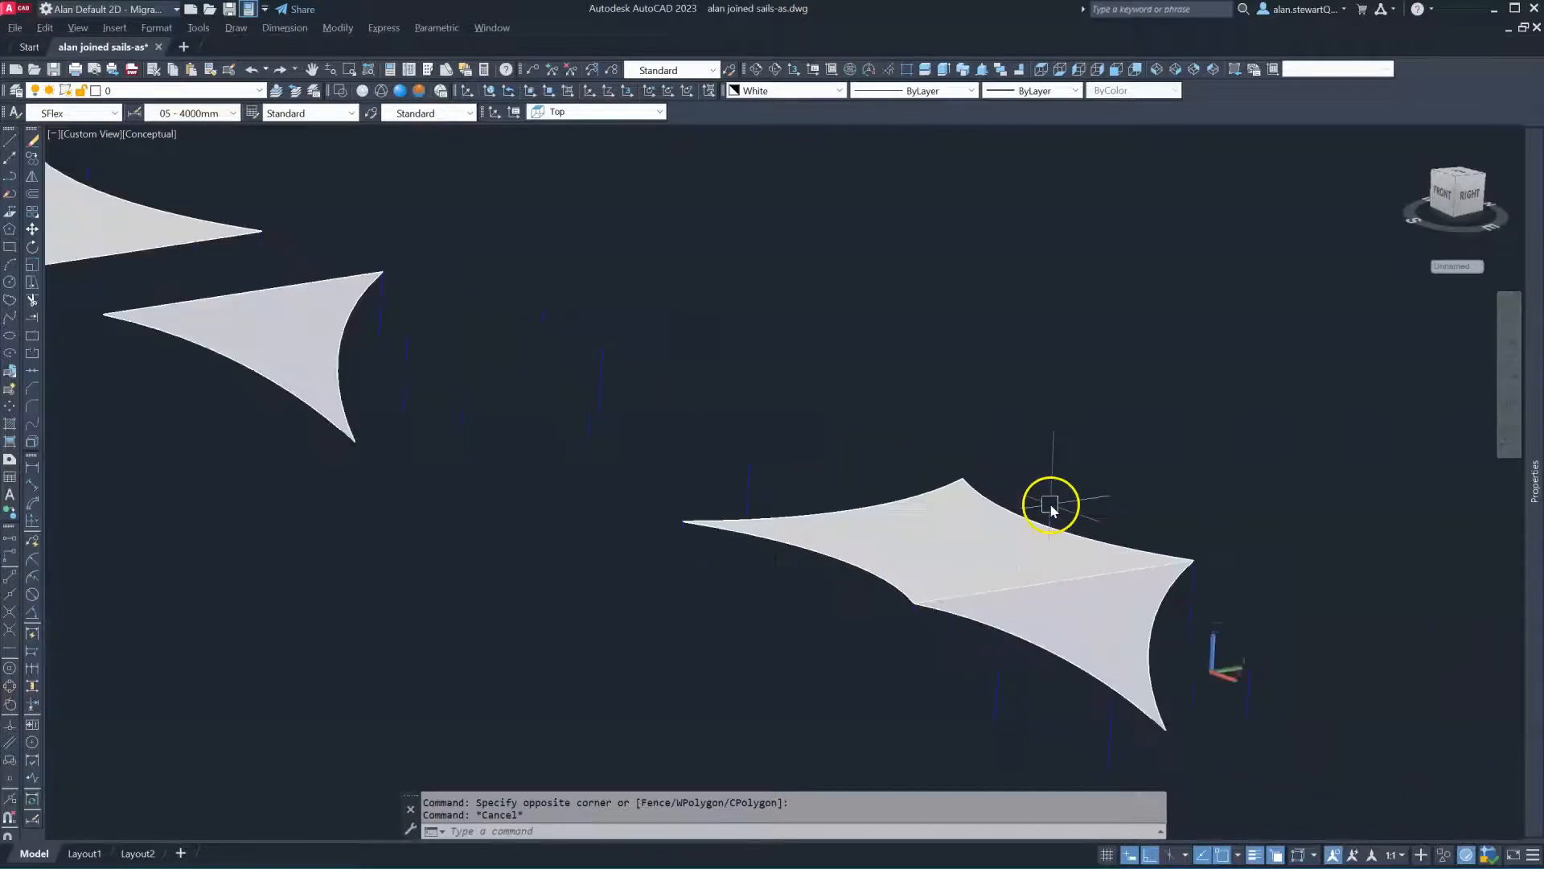
pyautogui.click(774, 69)
pyautogui.moveTo(696, 176); pyautogui.dragTo(669, 526)
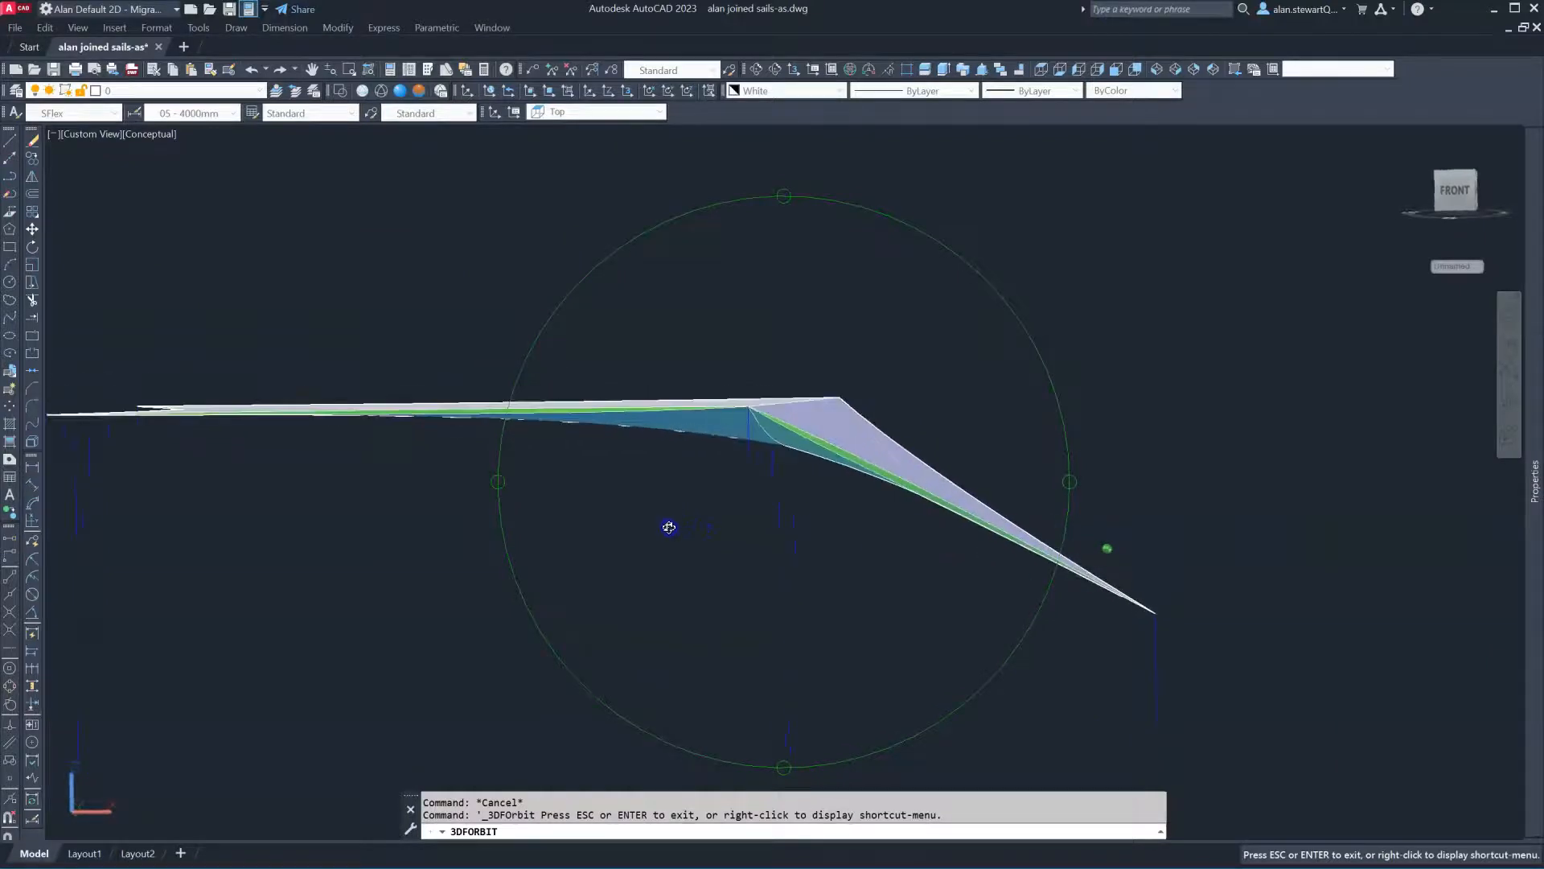
# Orbit to the sails' undersides, exit 3DFORBIT and switch to the Top view
pyautogui.moveTo(773, 465); pyautogui.dragTo(829, 334)
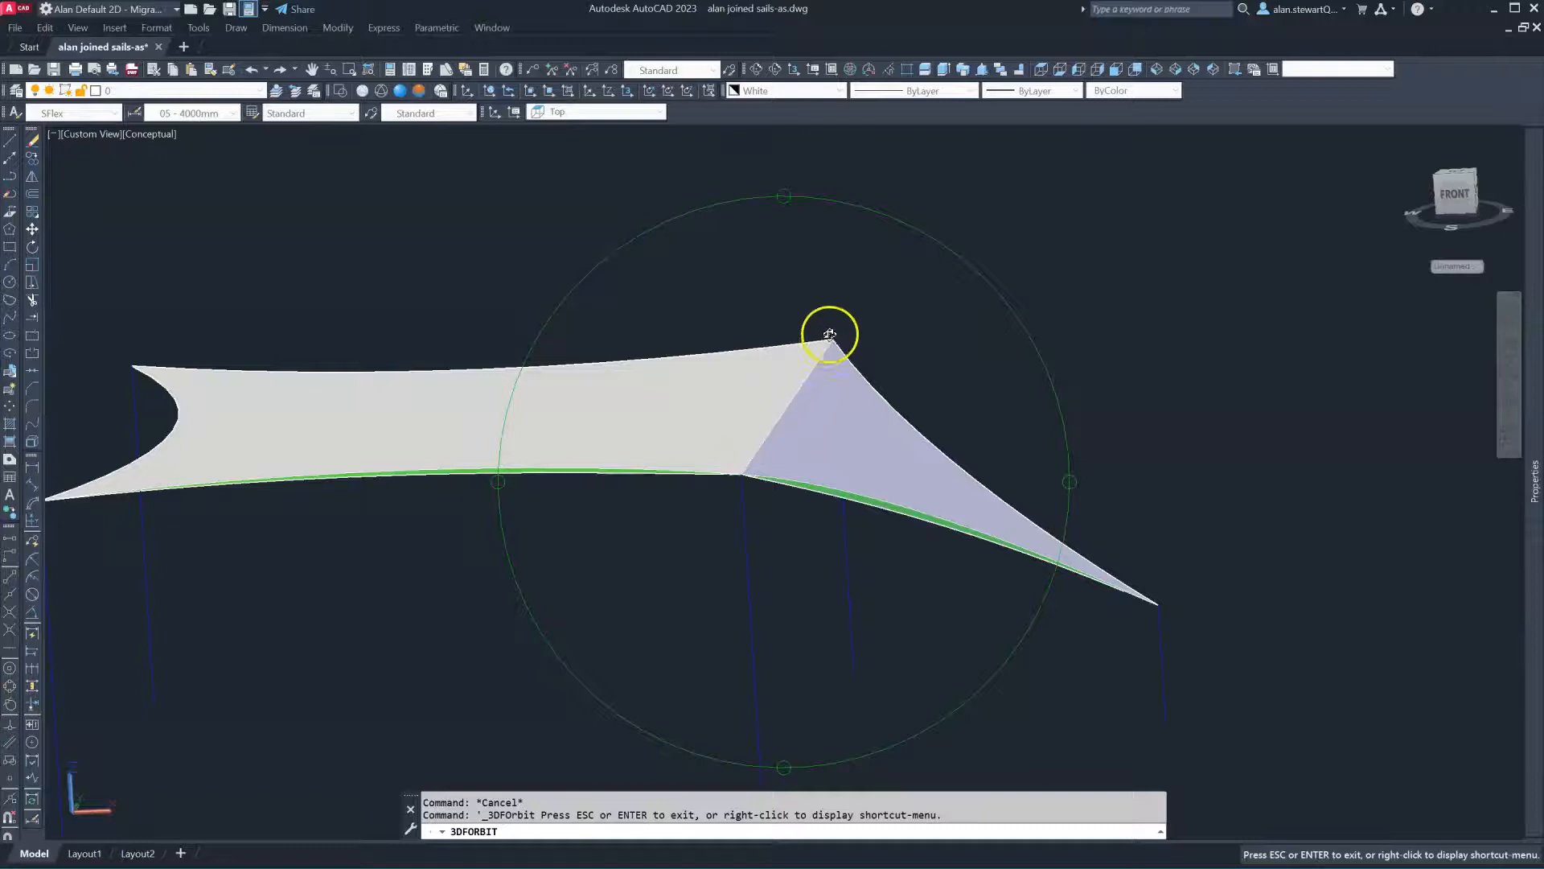
pyautogui.rightClick(866, 319)
pyautogui.click(895, 326)
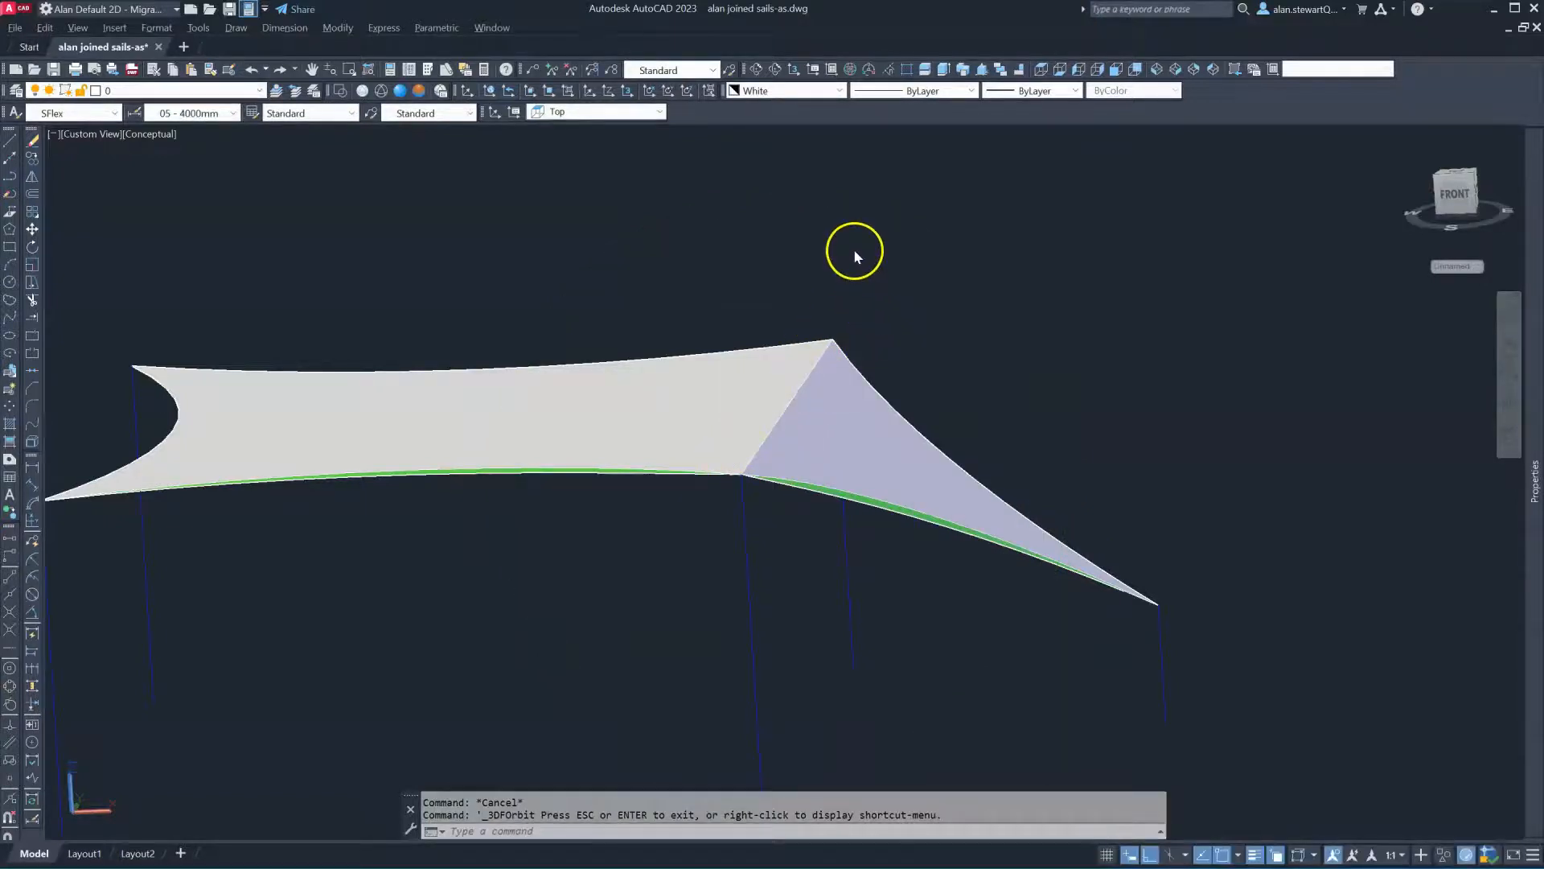
pyautogui.click(1040, 70)
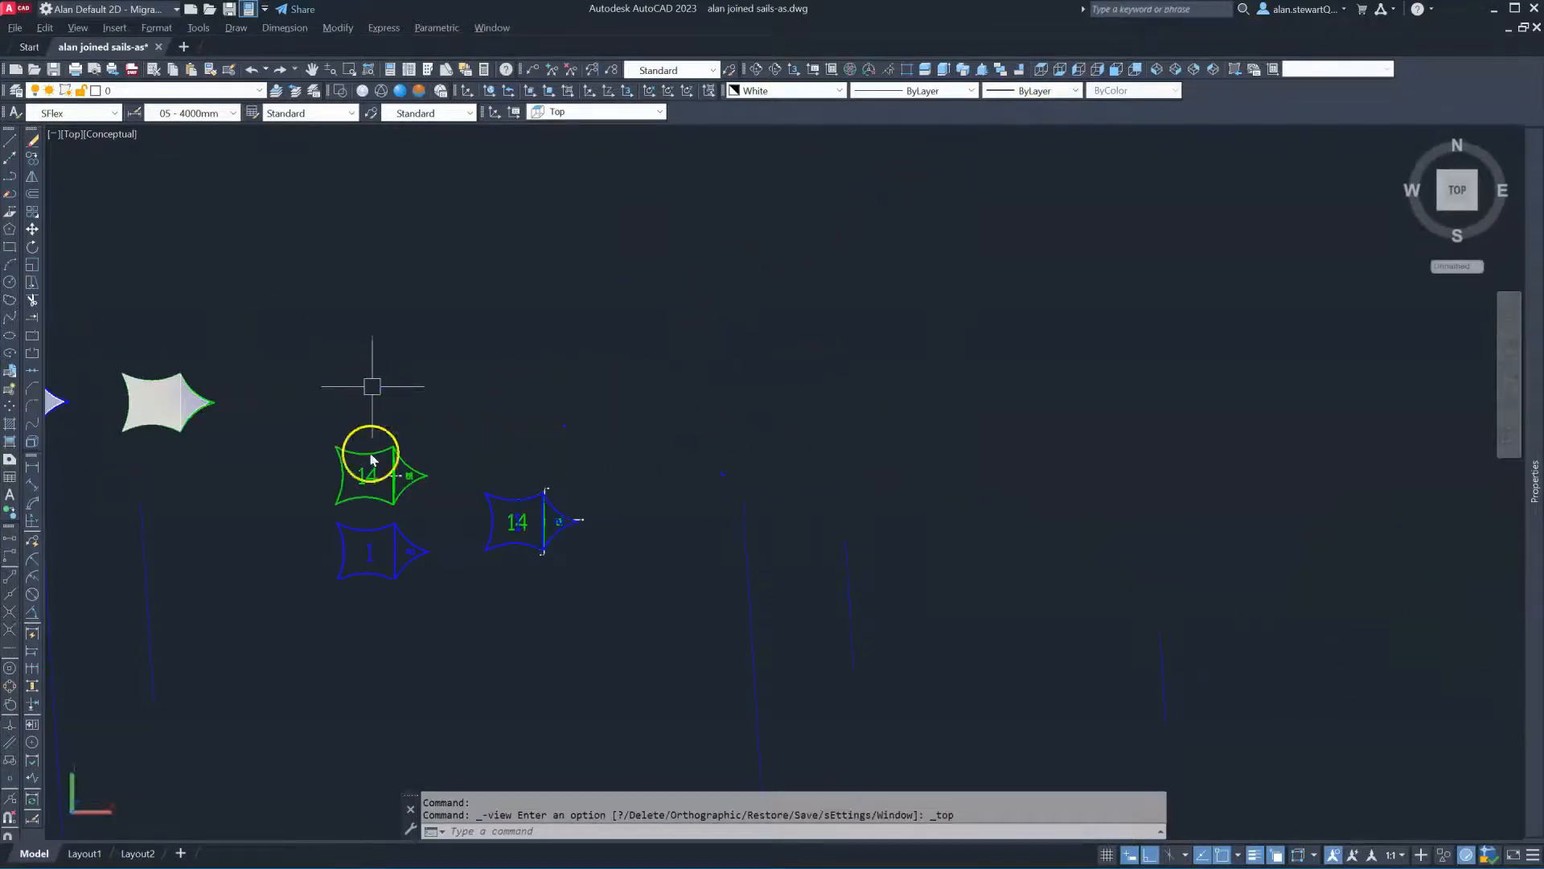
# Pan the plan view to bring the green 14/15 panel pattern into view
pyautogui.scroll(-2, 860, 412)
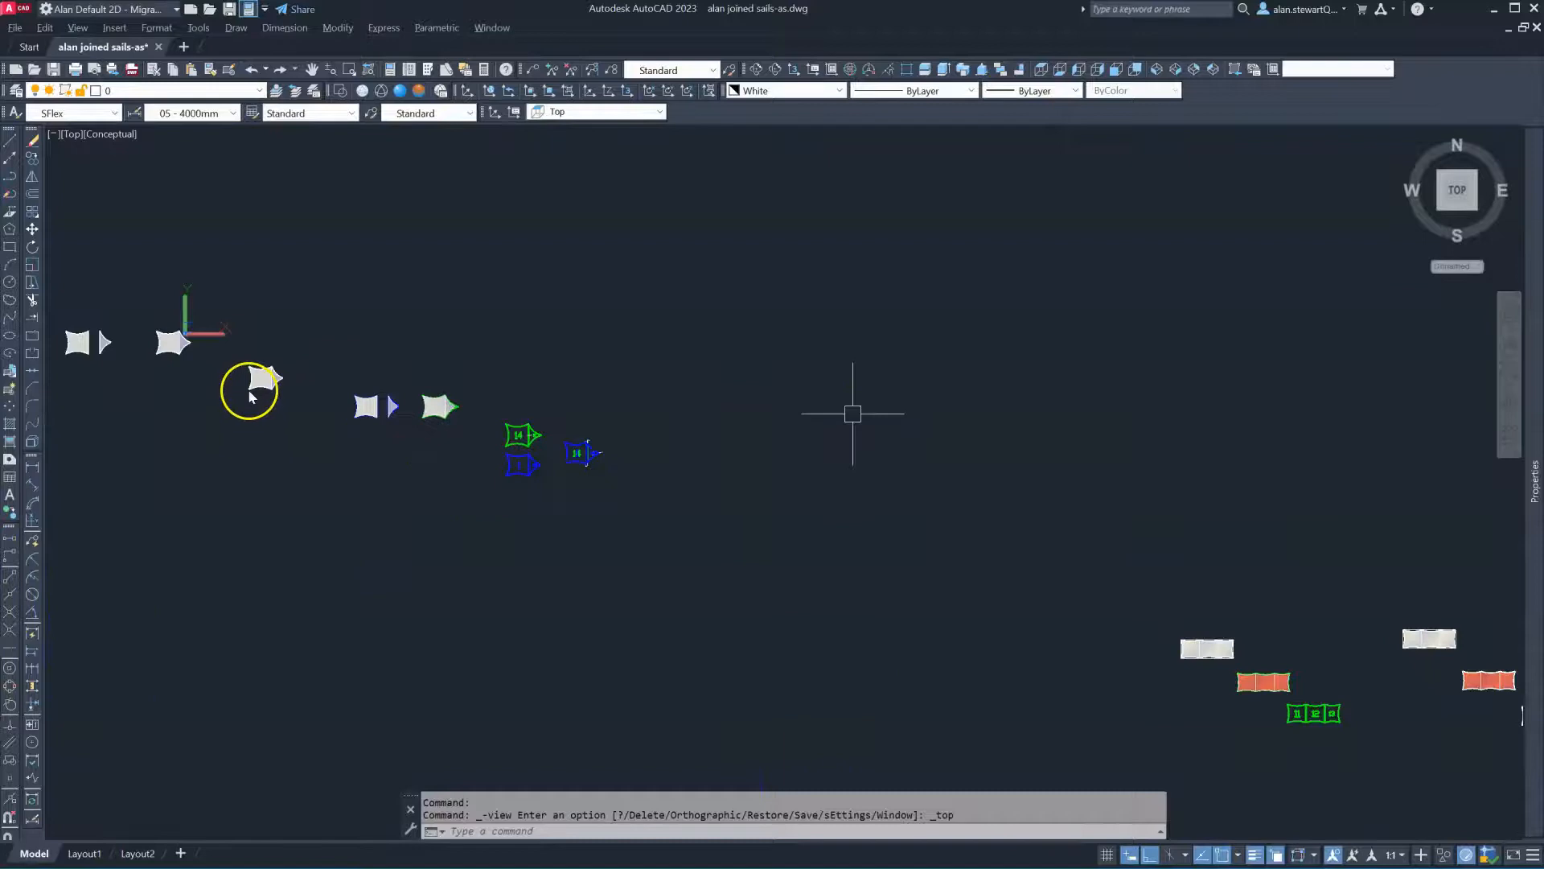
pyautogui.scroll(3, 266, 393)
pyautogui.click(344, 439)
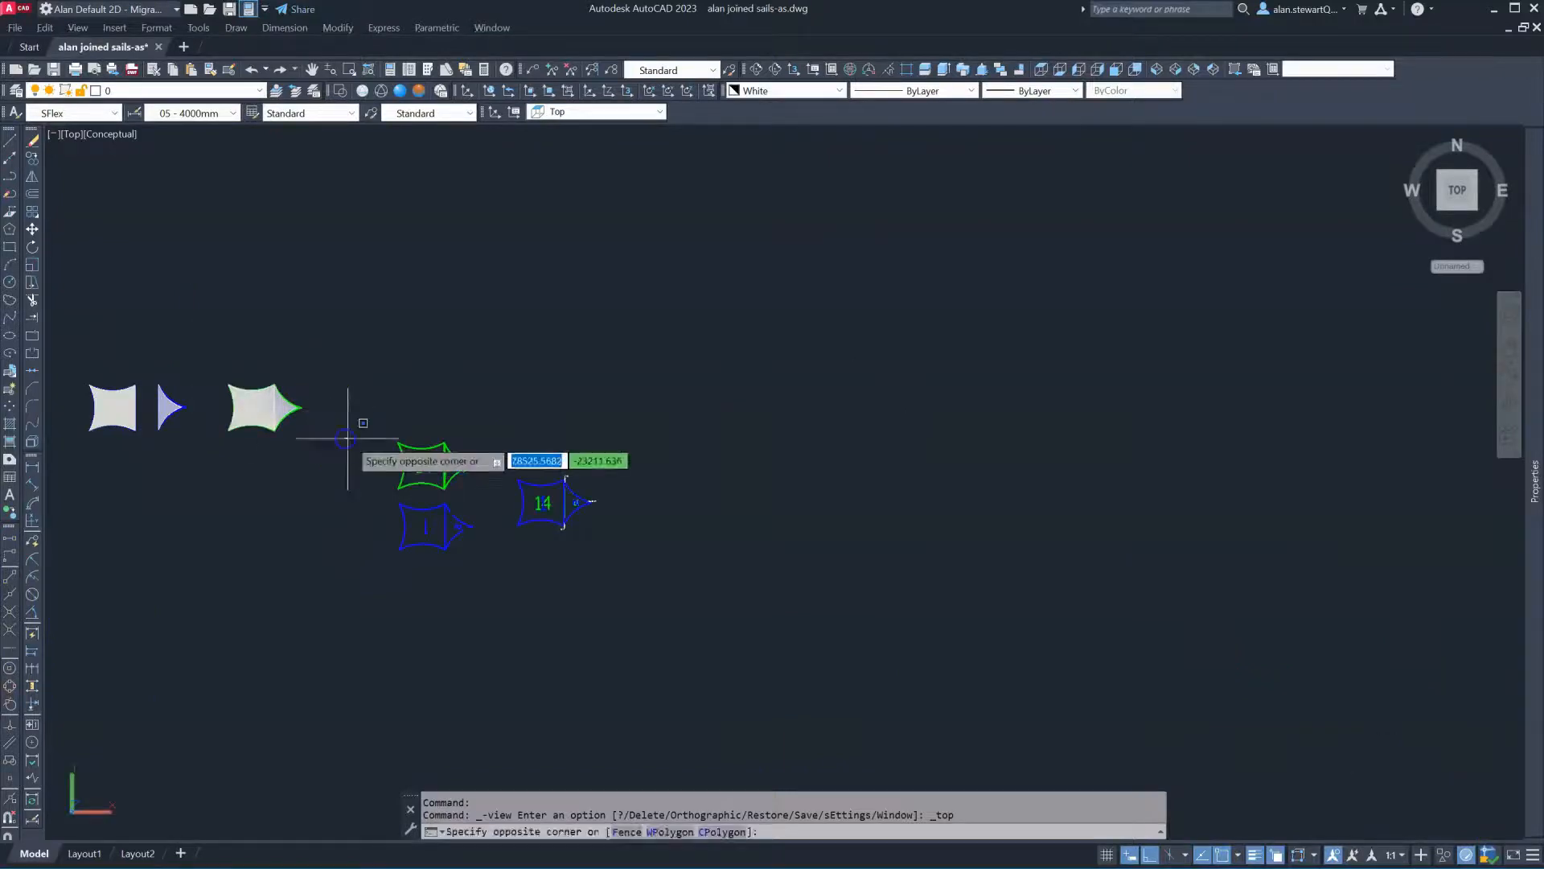
pyautogui.scroll(5, 434, 427)
pyautogui.moveTo(435, 427); pyautogui.dragTo(709, 191, button='middle')
pyautogui.scroll(3, 755, 385)
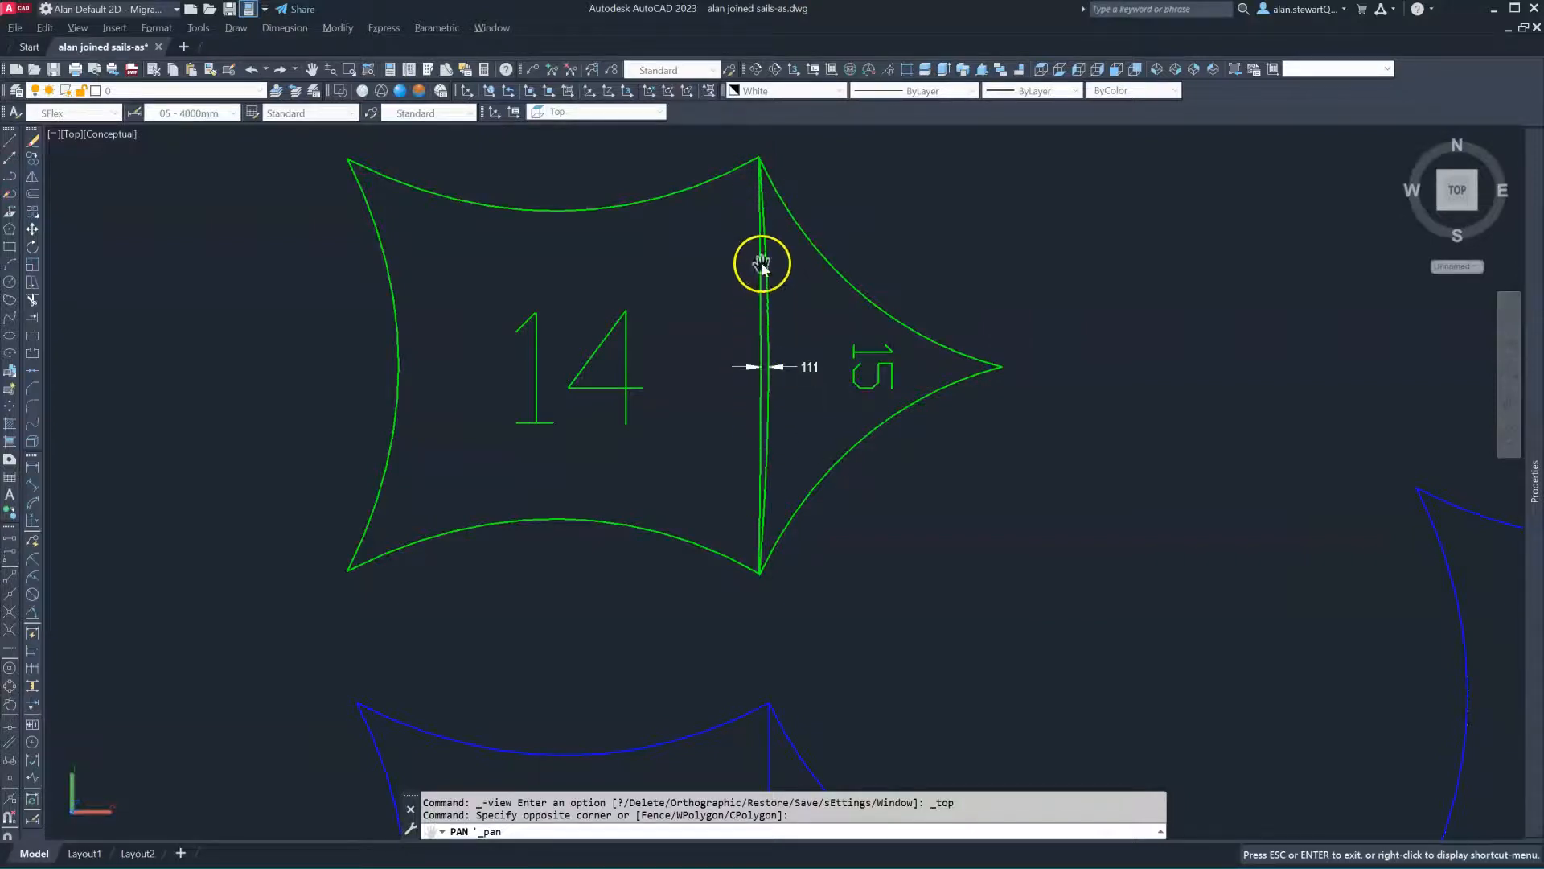
pyautogui.rightClick(666, 191)
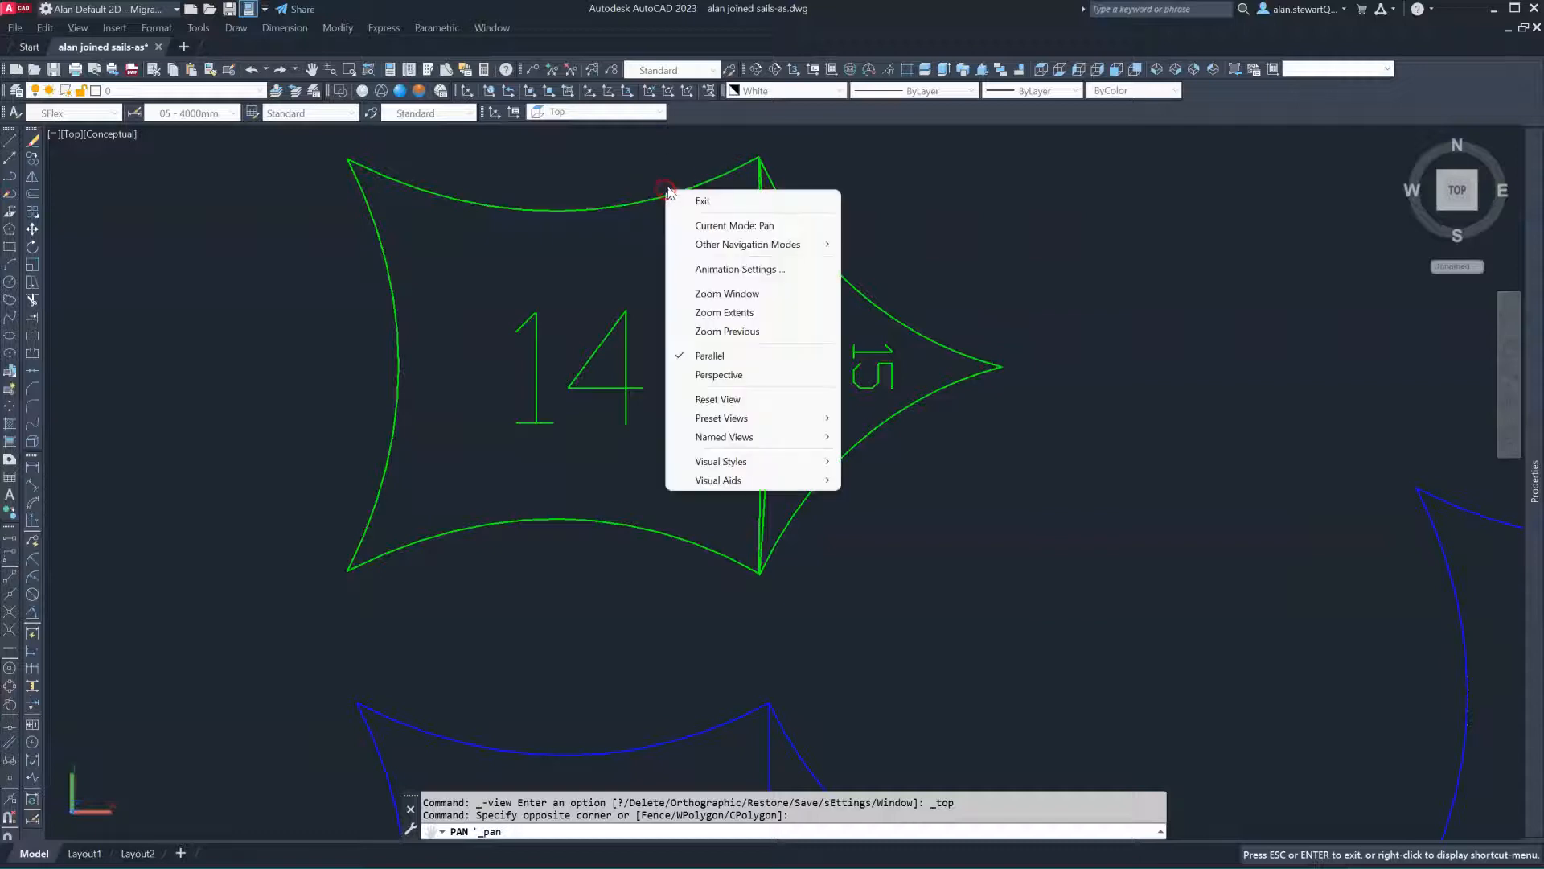
pyautogui.click(707, 197)
# Zoom in to check the 111, 30 and 51 join dimensions on panels 14/15
pyautogui.scroll(-3, 691, 241)
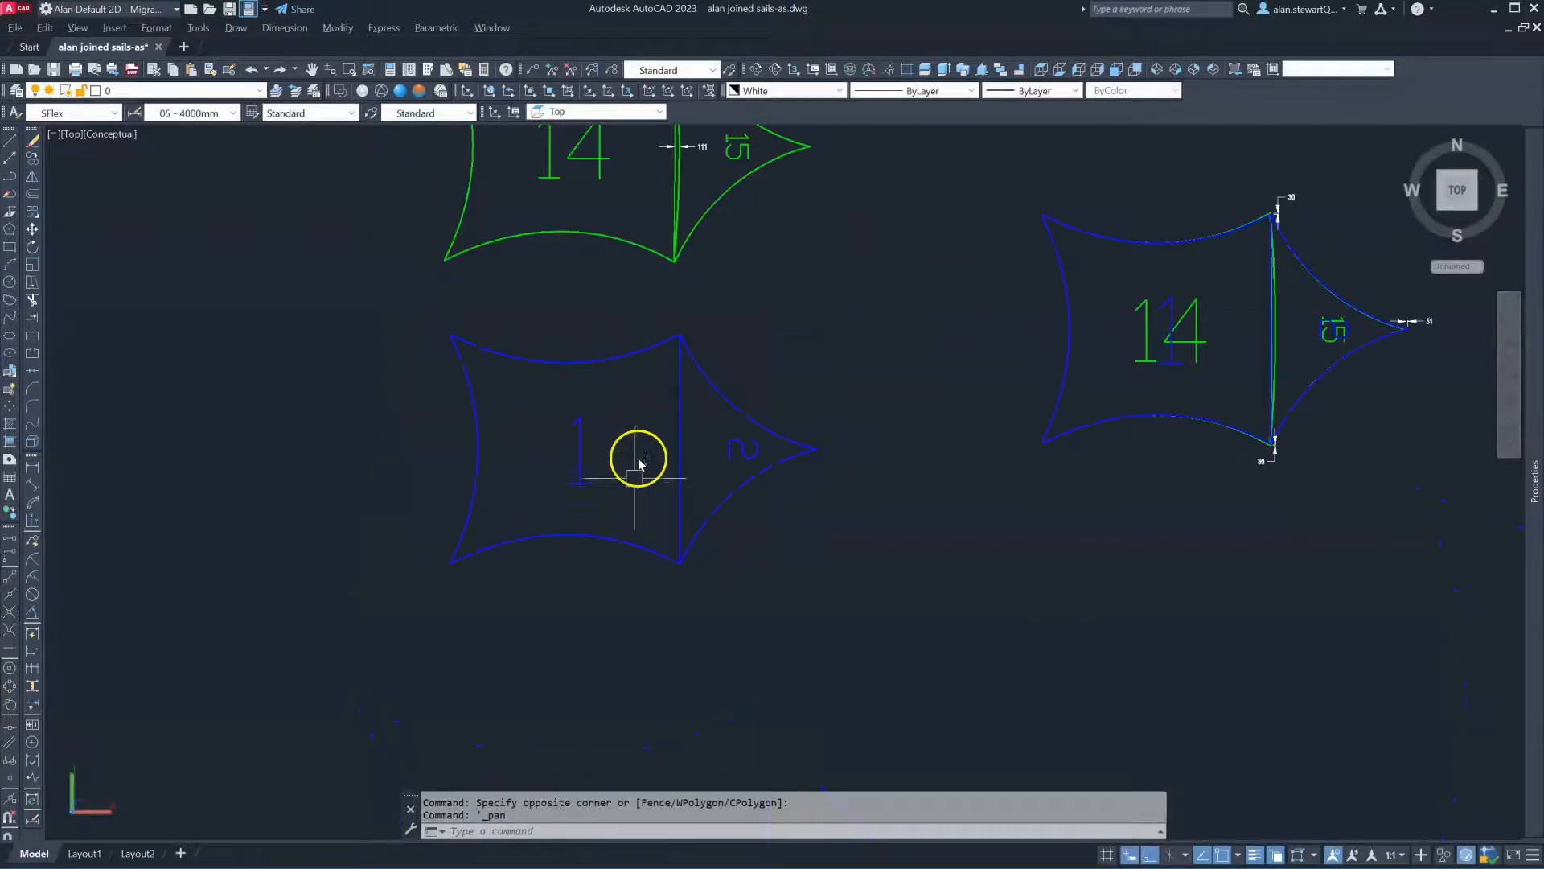
pyautogui.scroll(4, 637, 462)
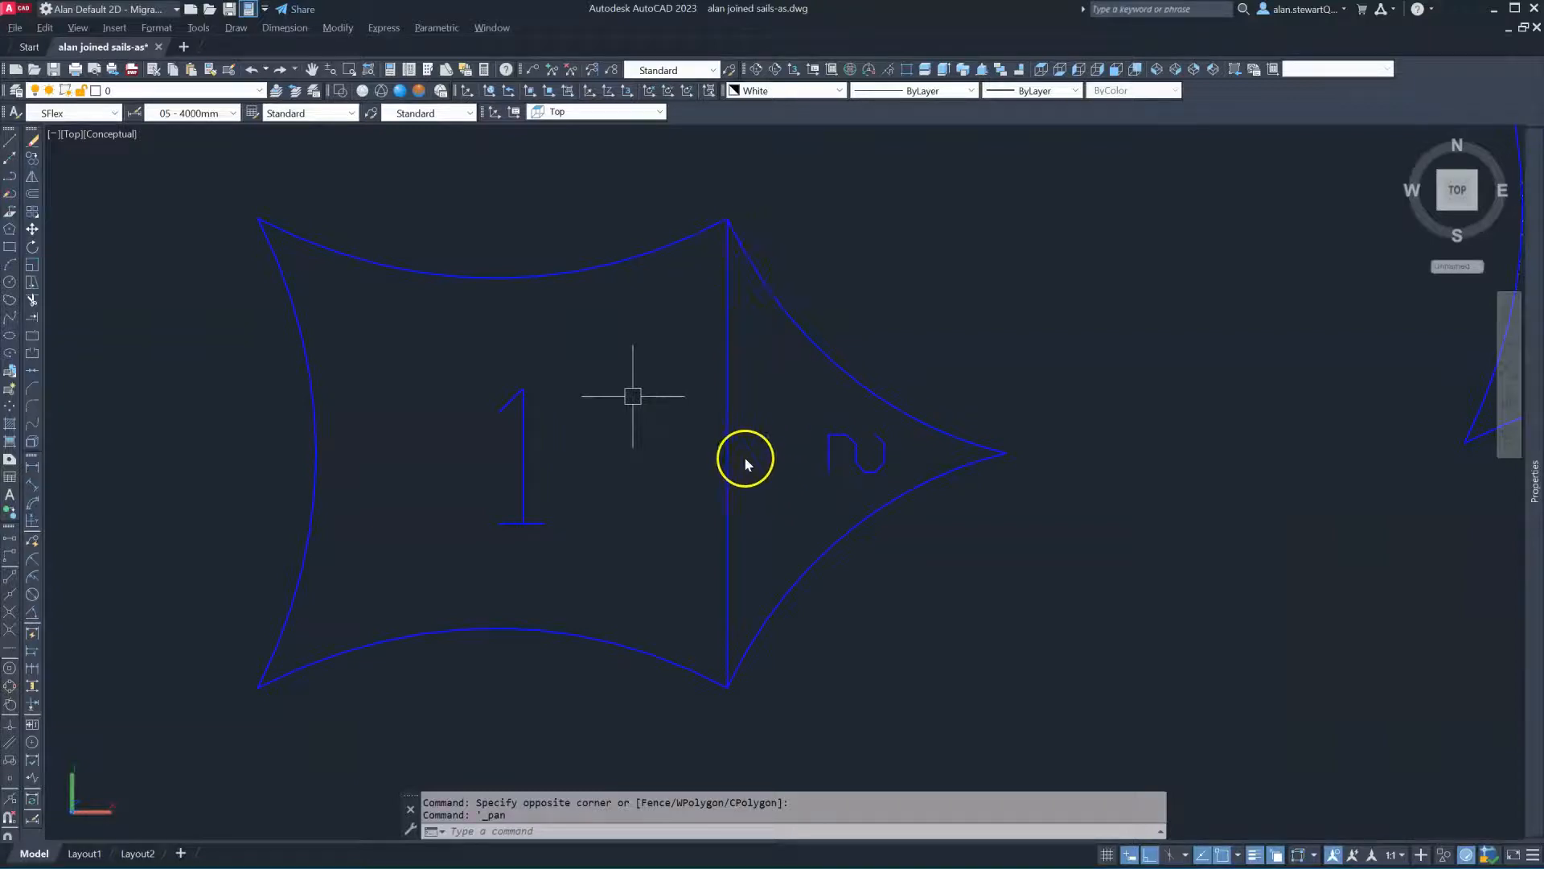
pyautogui.scroll(-4, 394, 410)
pyautogui.scroll(3, 778, 327)
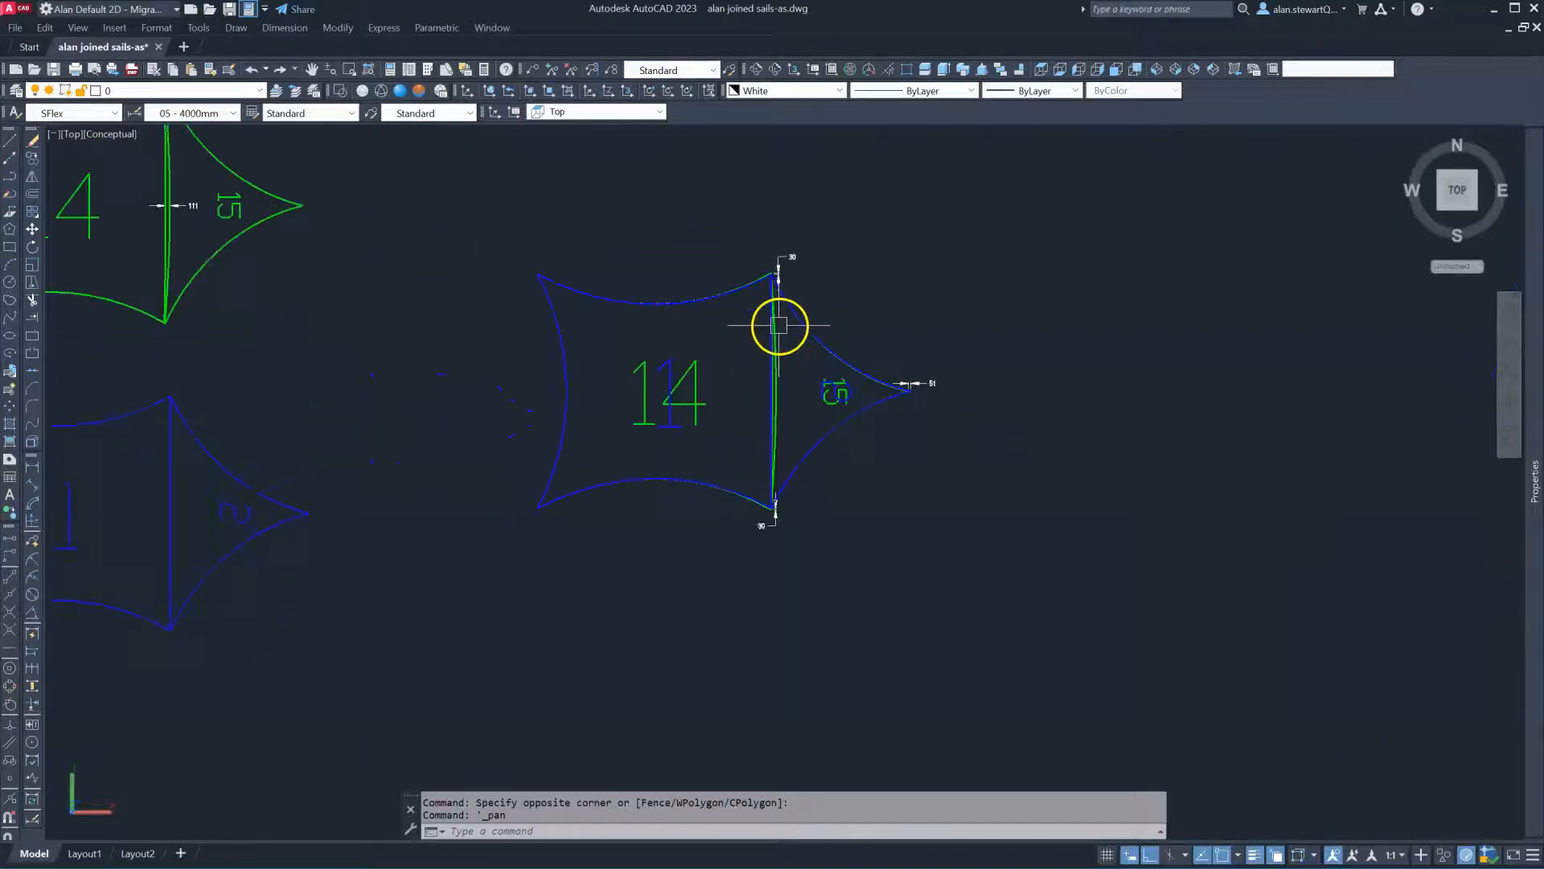
pyautogui.scroll(1, 674, 256)
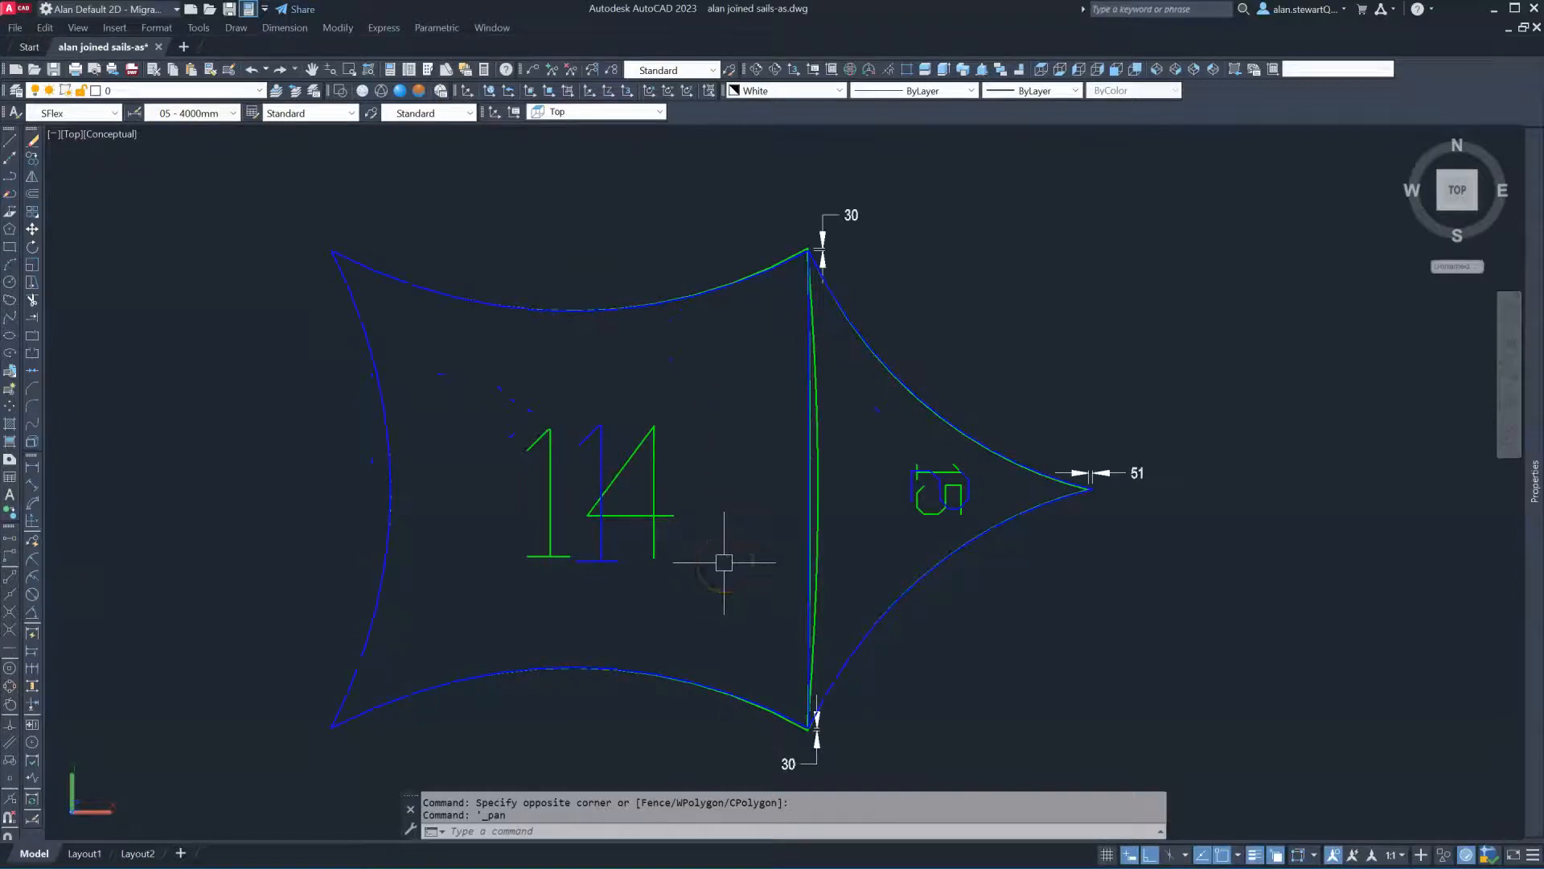
pyautogui.click(814, 252)
pyautogui.scroll(5, 814, 253)
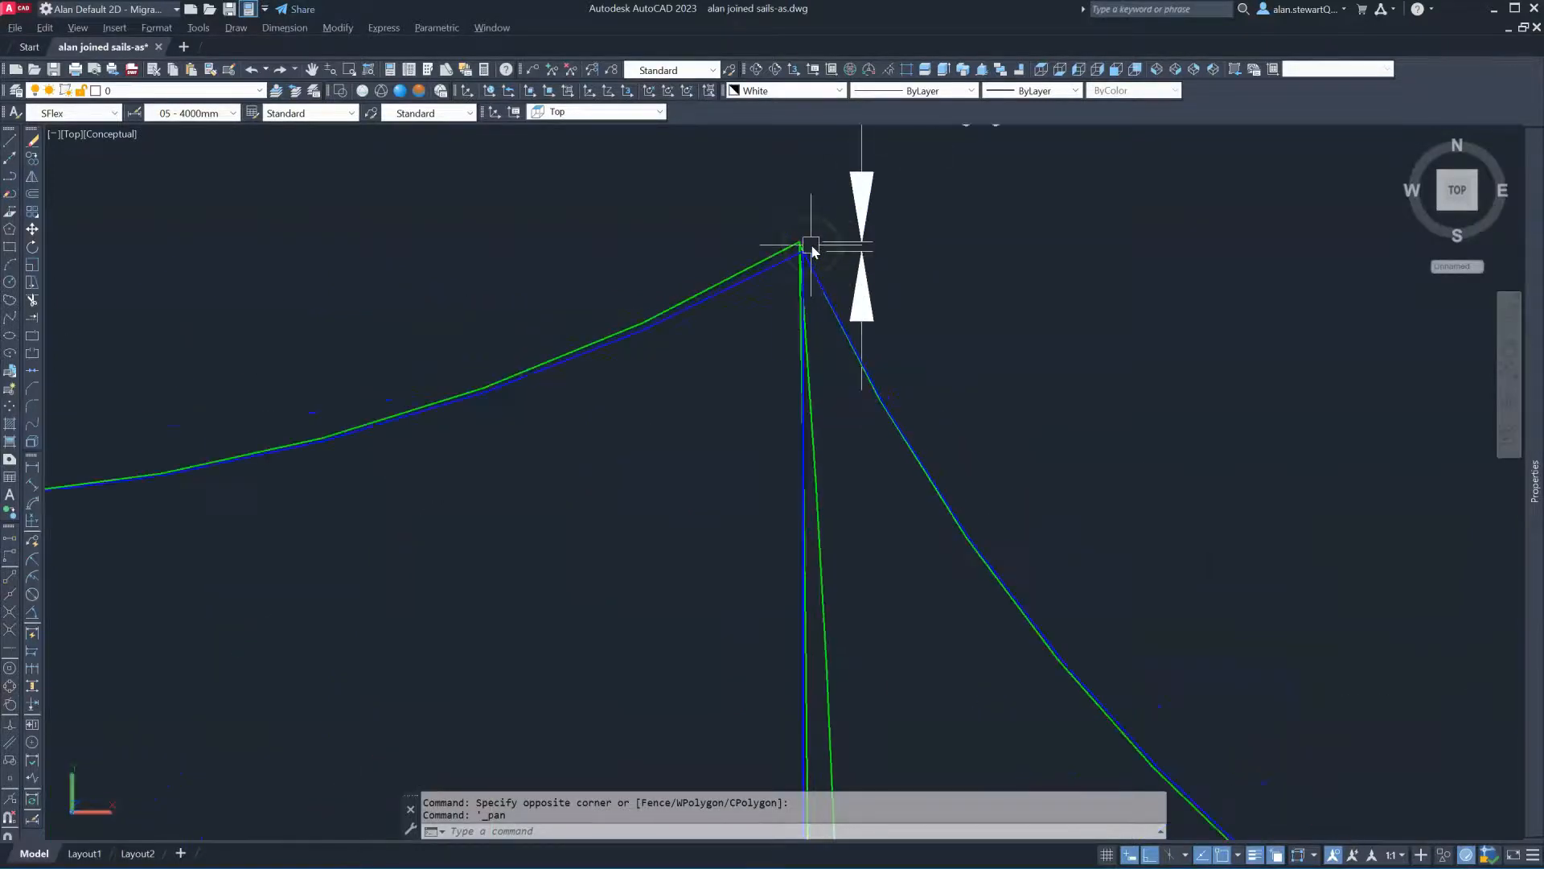
pyautogui.scroll(3, 798, 251)
pyautogui.click(812, 208)
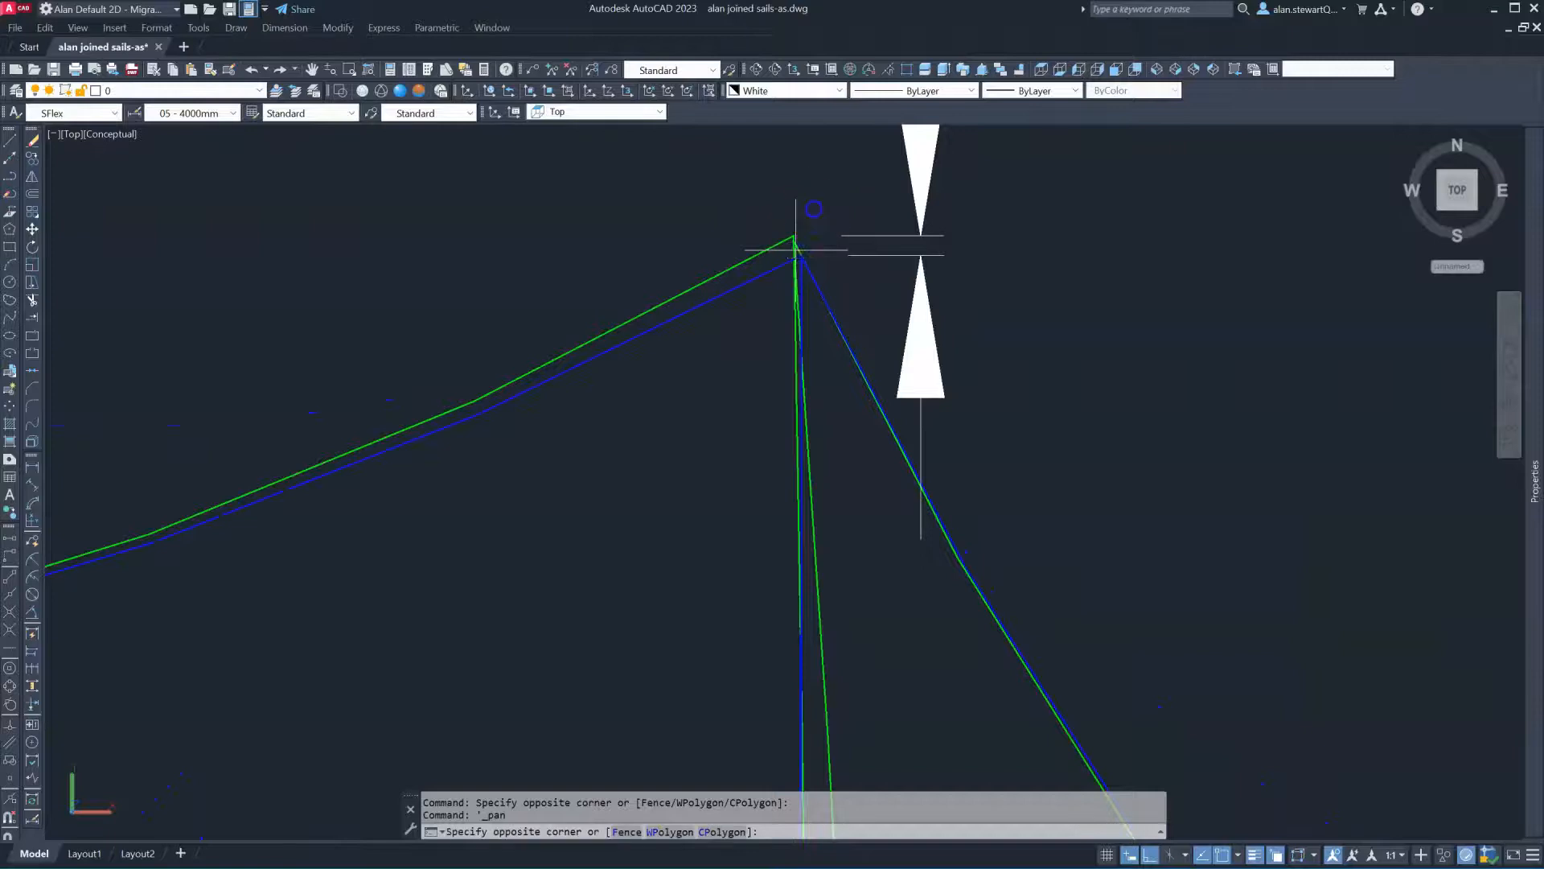
pyautogui.scroll(-5, 813, 208)
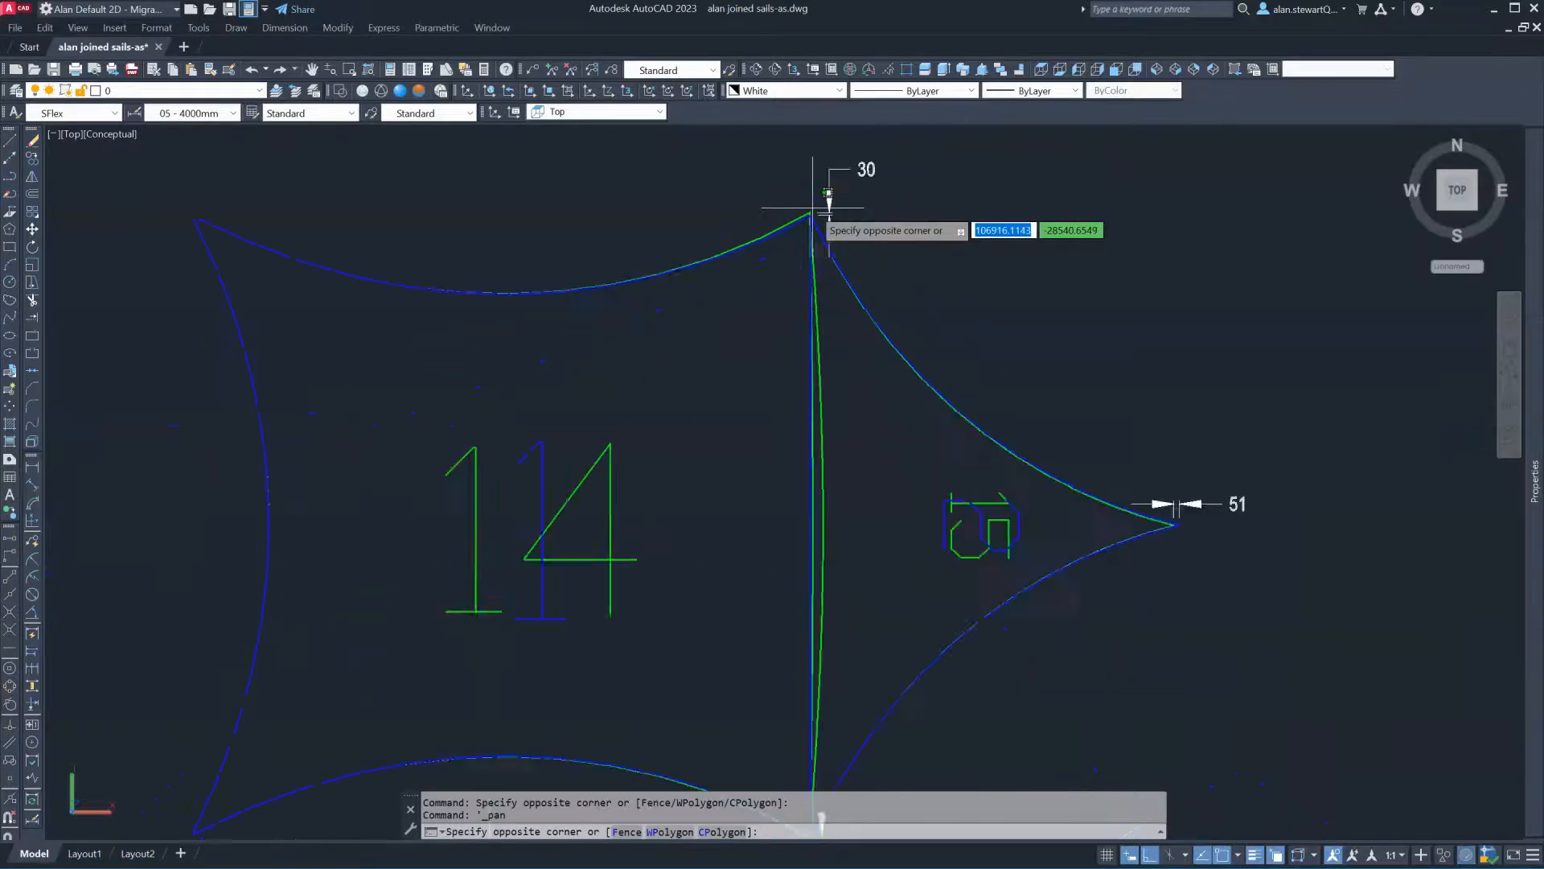
pyautogui.click(828, 382)
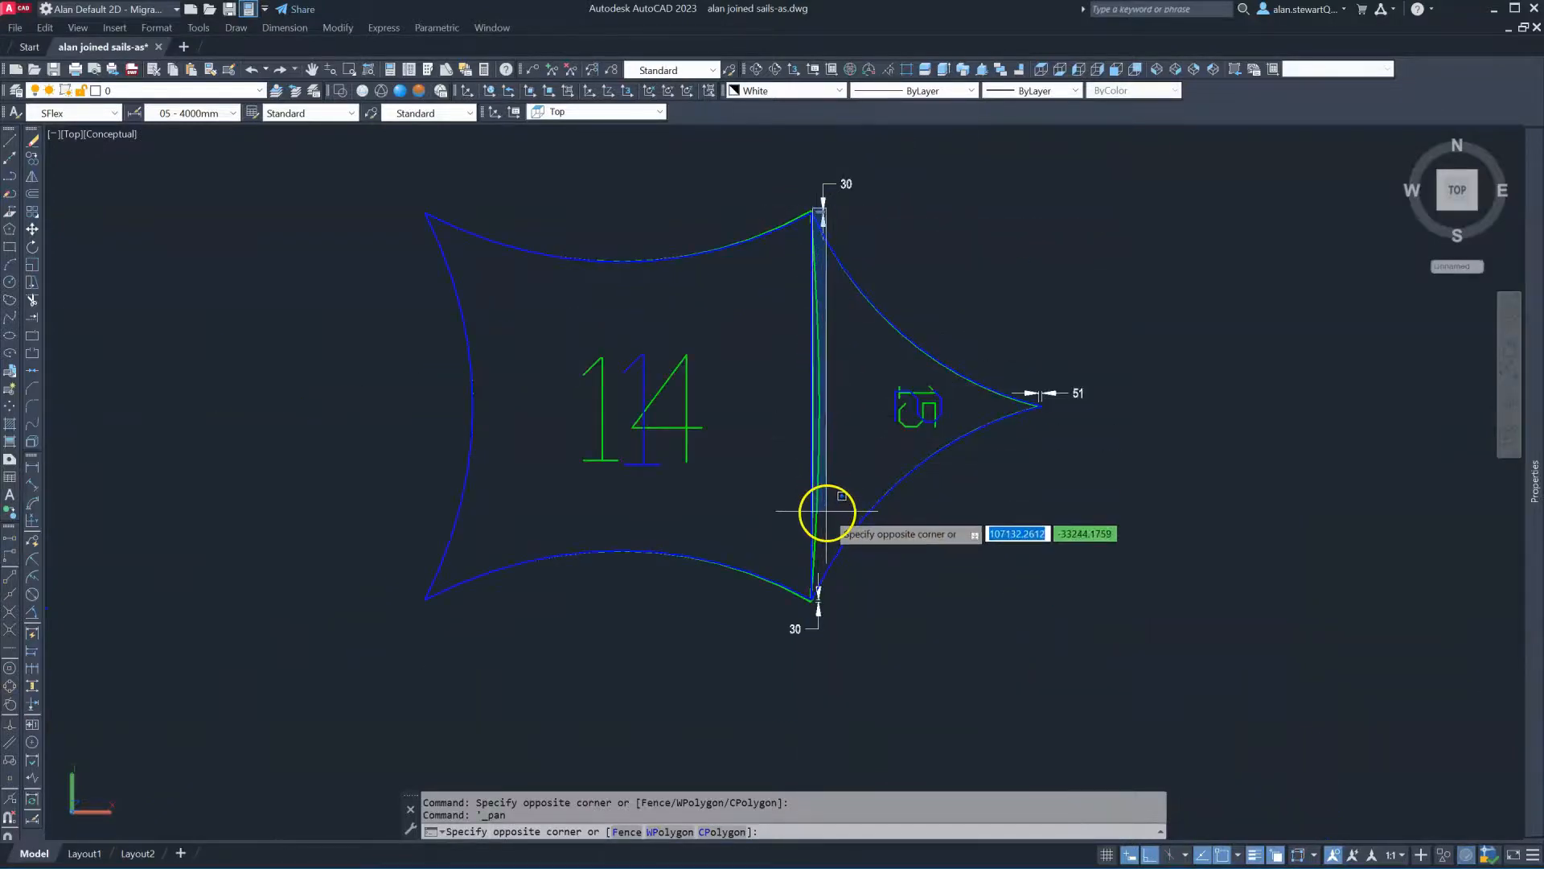
pyautogui.press('Escape')
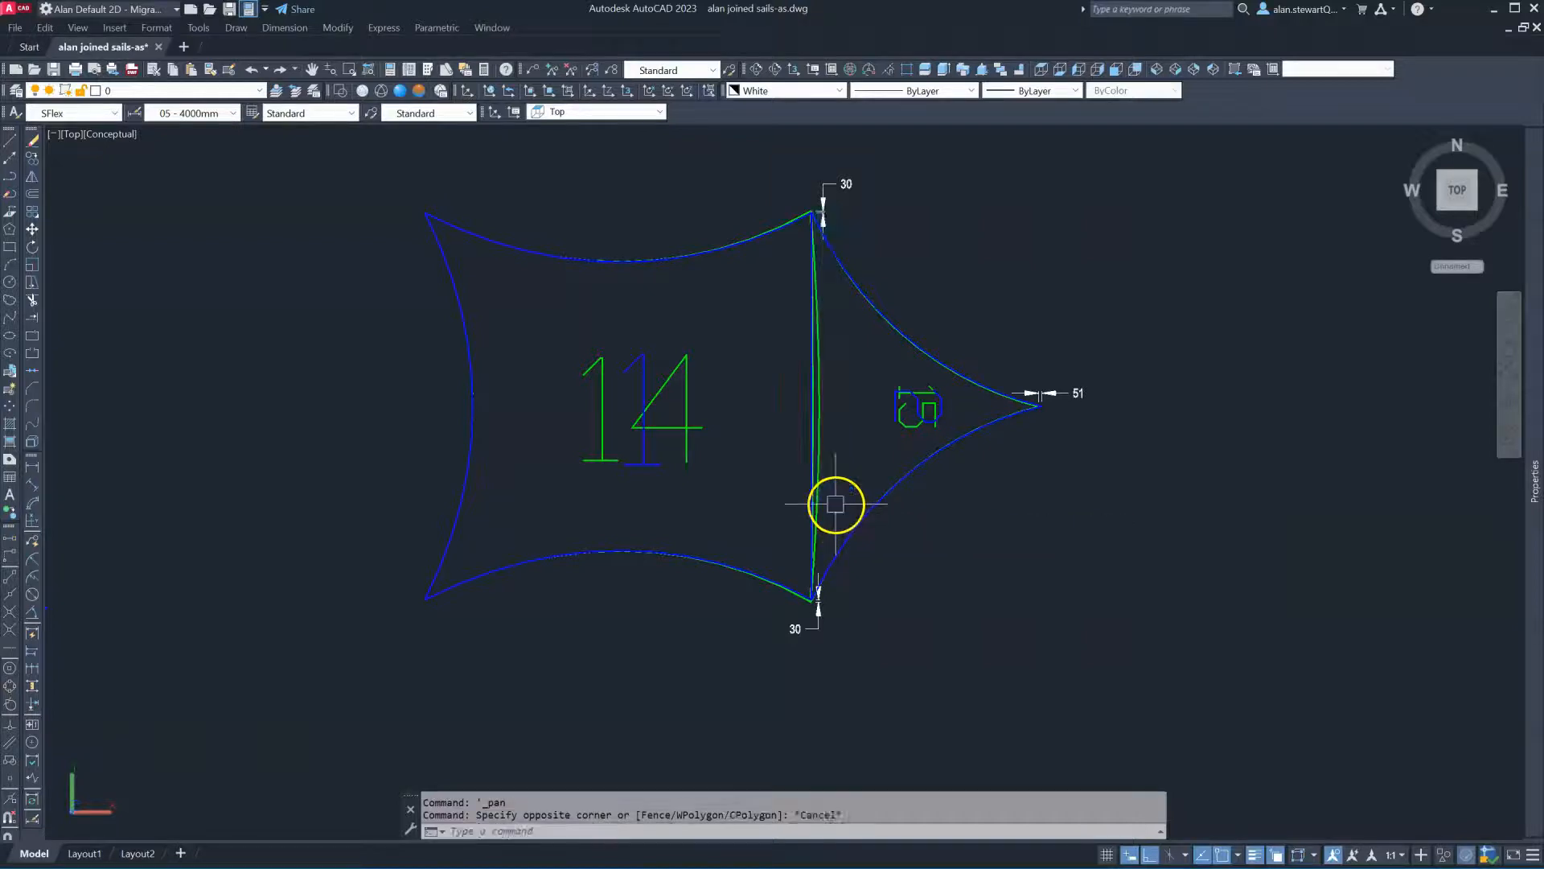
# Zoom around the drawing, then show all sails in SW Isometric view
pyautogui.scroll(2, 1060, 418)
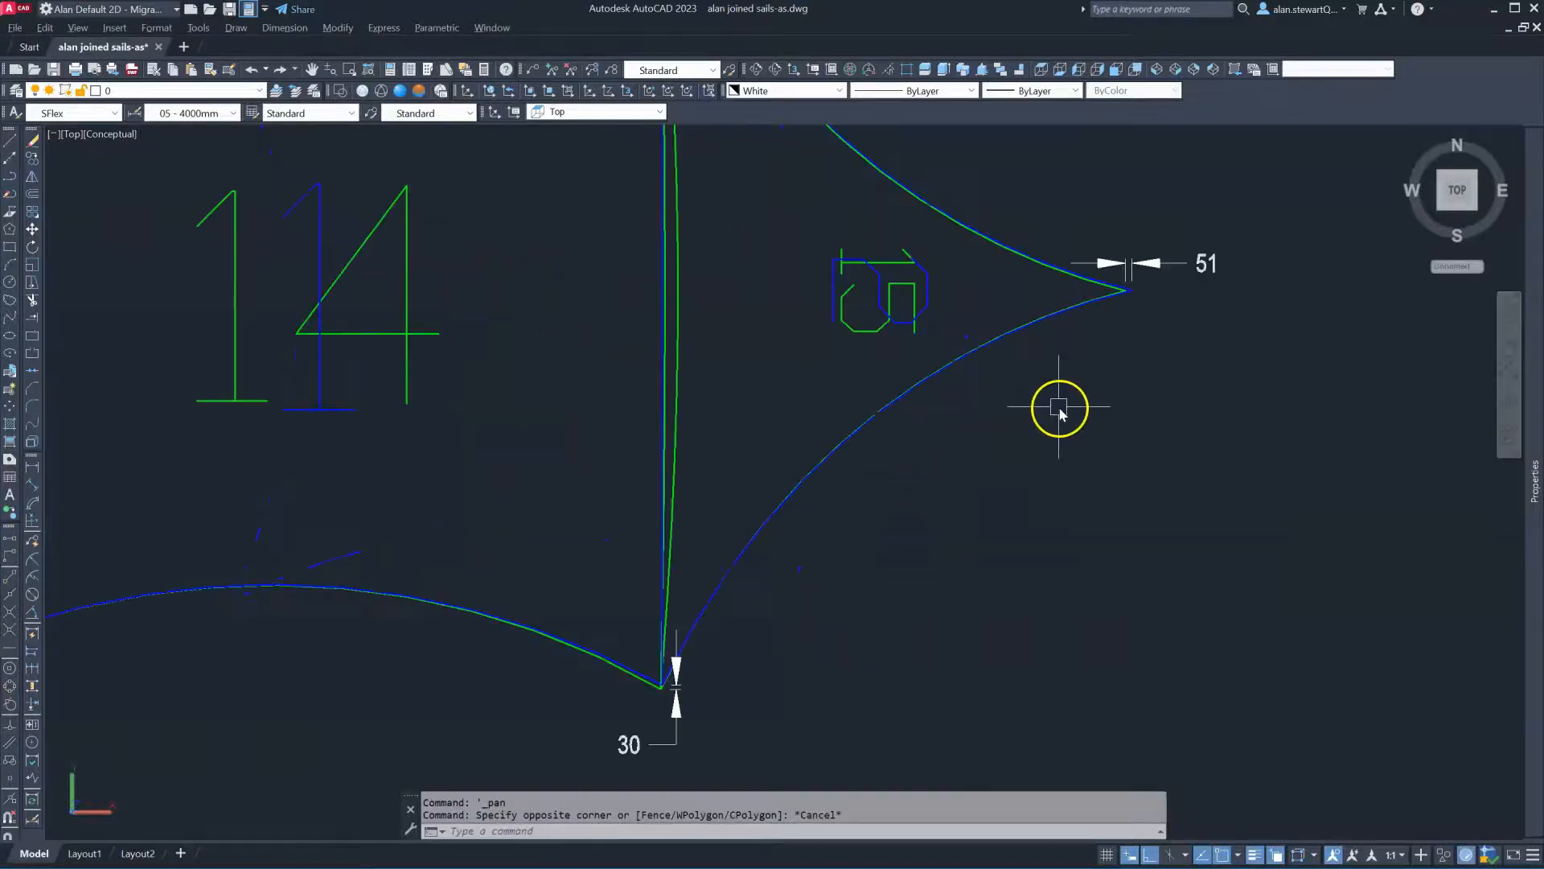
pyautogui.scroll(2, 1222, 221)
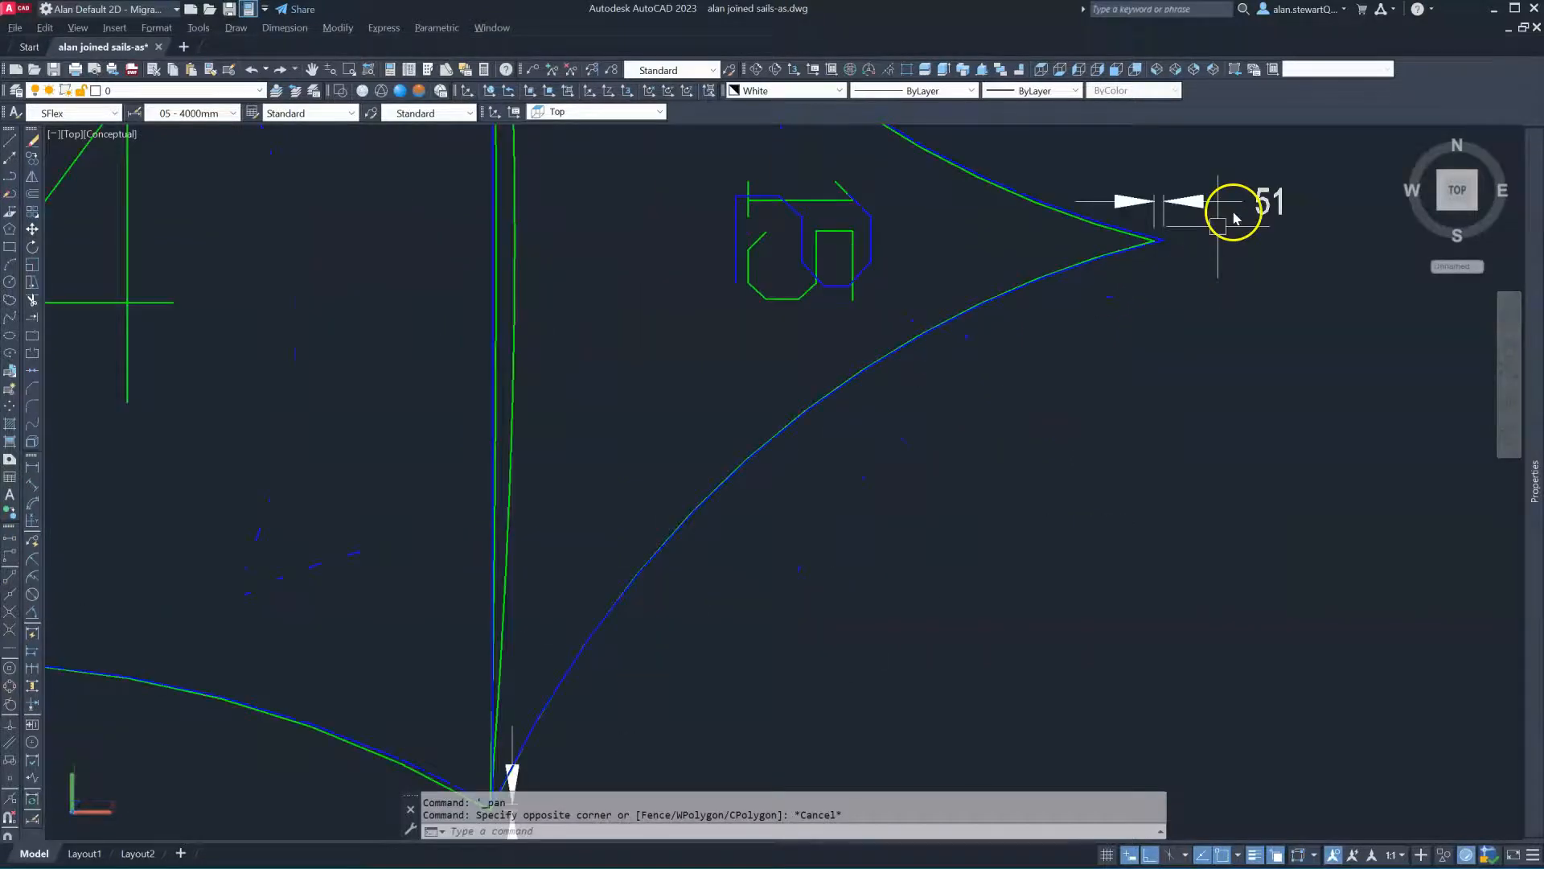
pyautogui.click(1200, 259)
pyautogui.click(1191, 271)
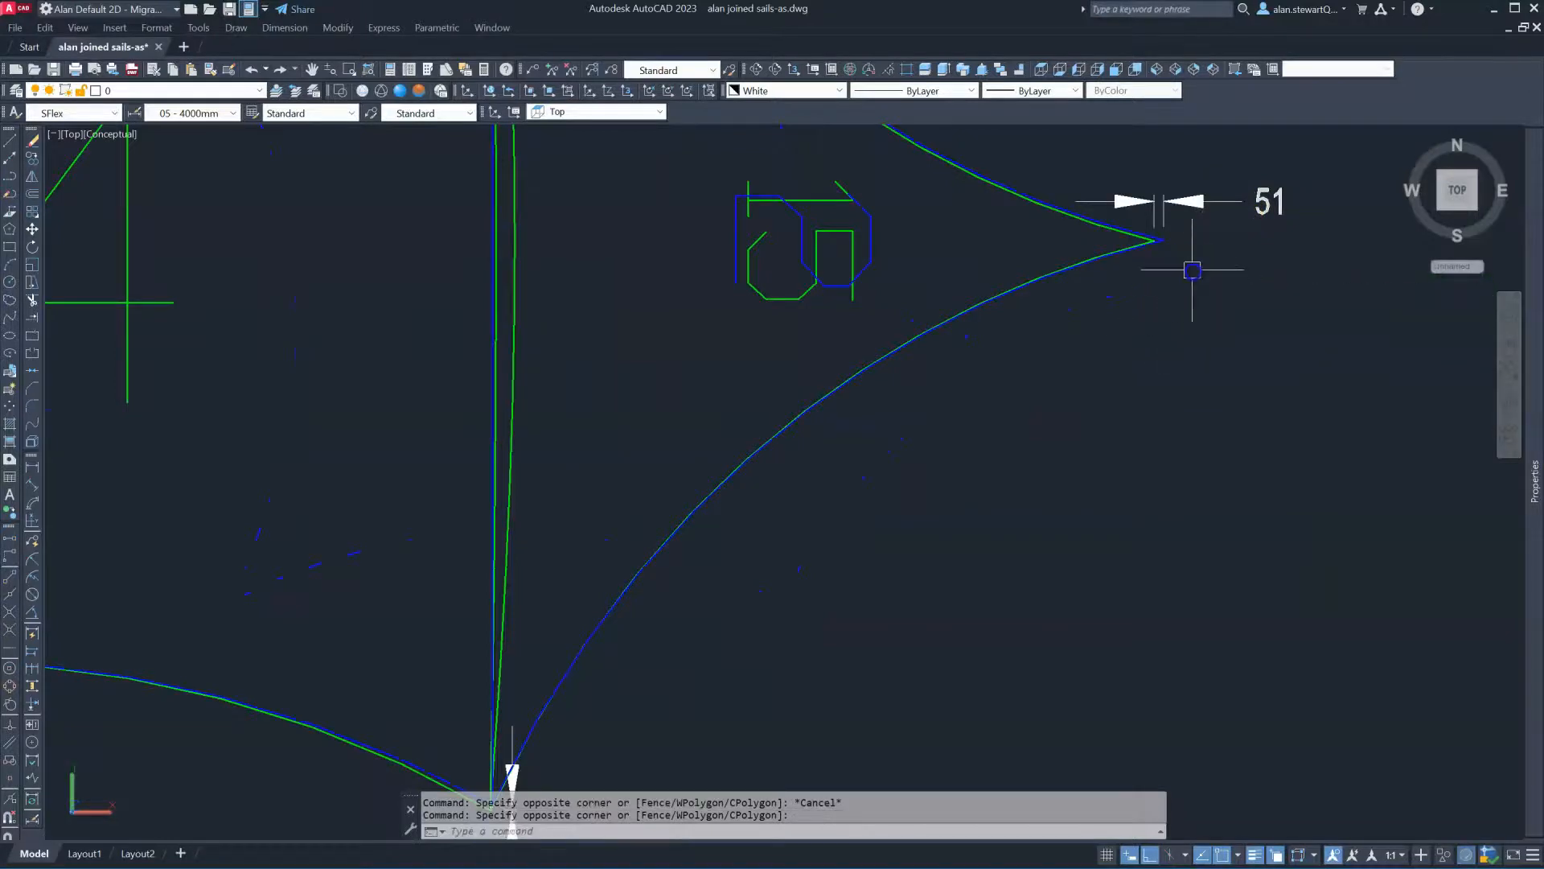
pyautogui.scroll(3, 1307, 145)
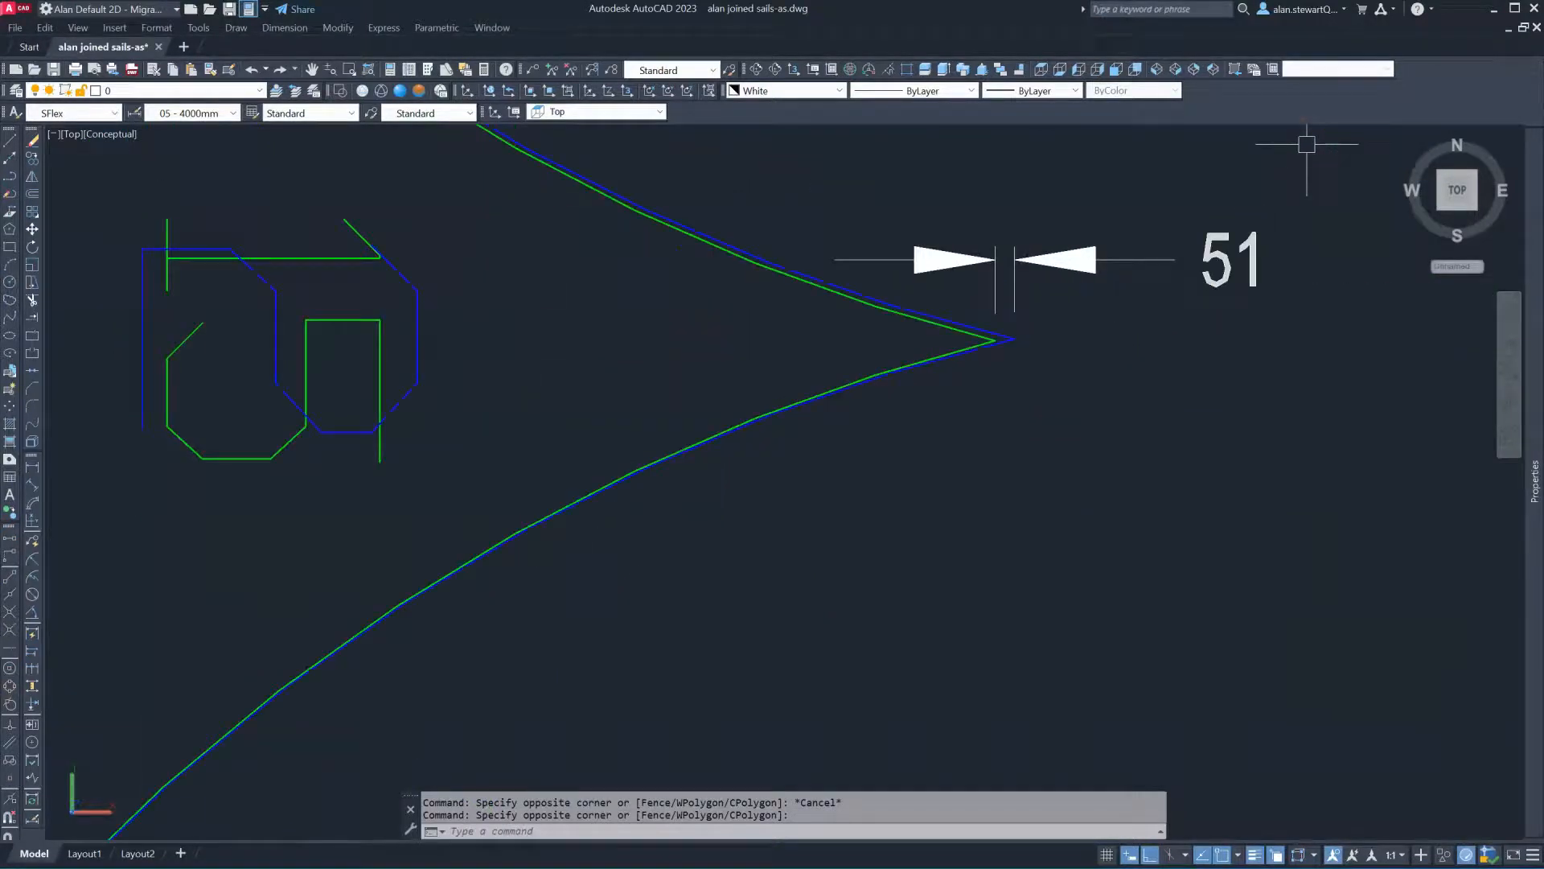
pyautogui.scroll(-8, 1100, 337)
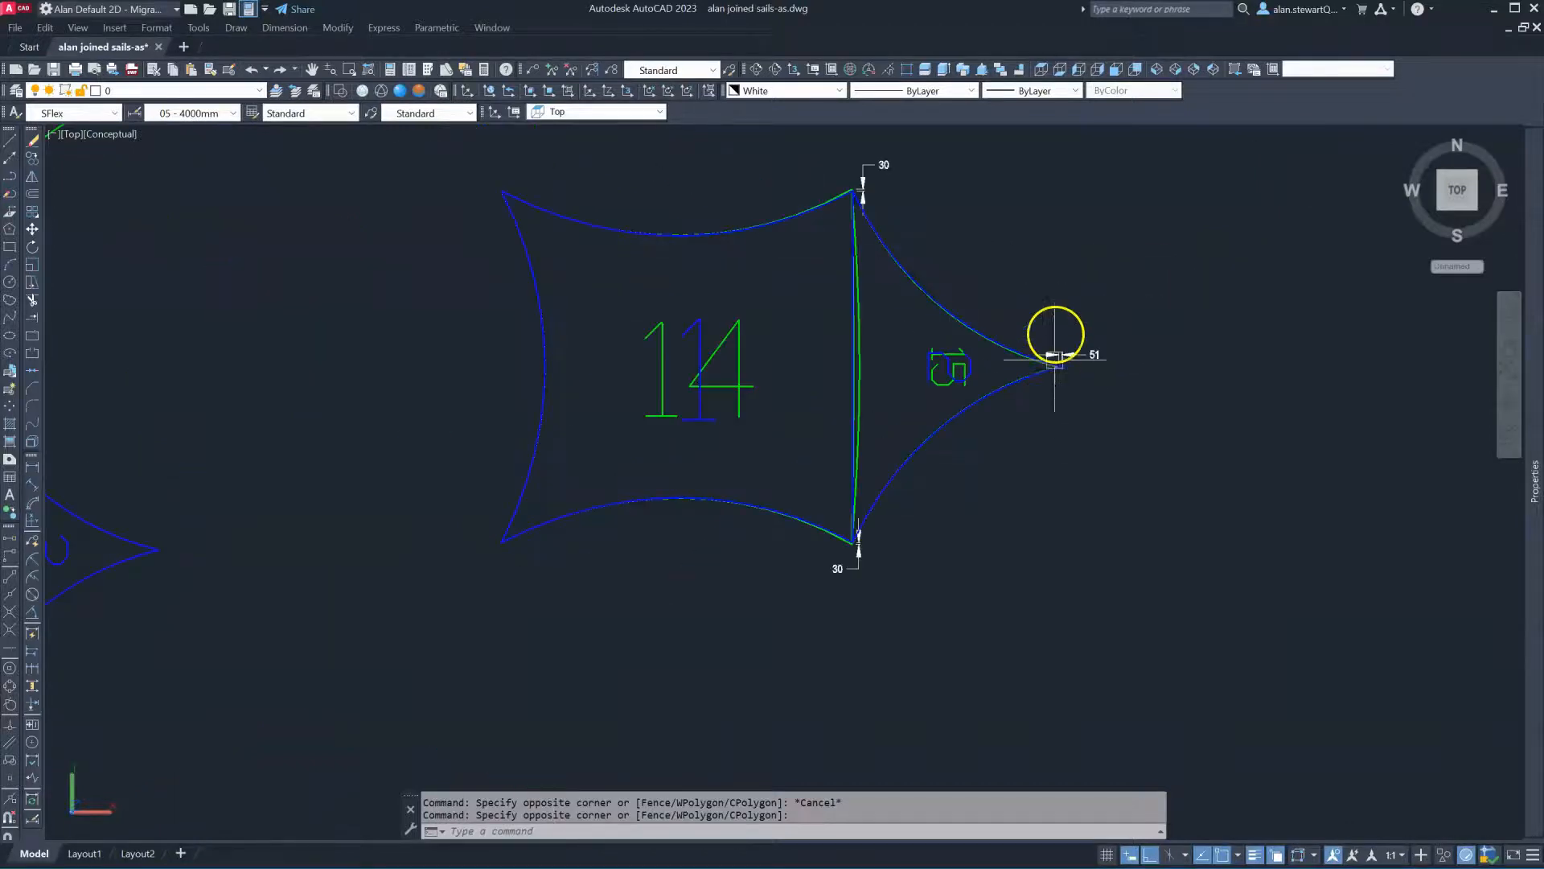
pyautogui.click(1156, 69)
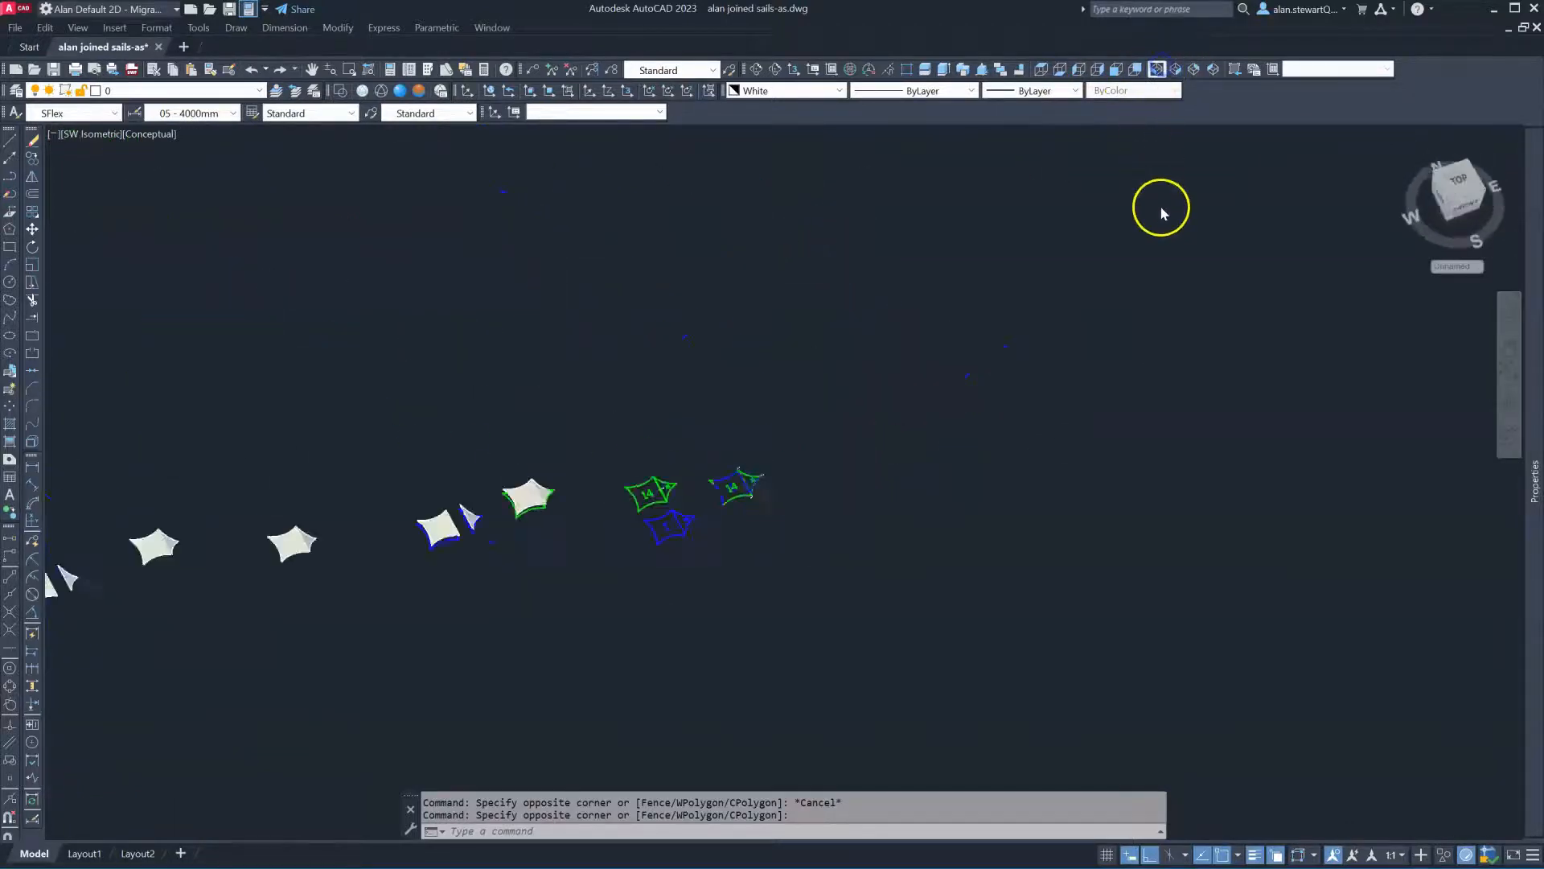
# Zoom in and free-orbit the 3D sails, tilting them toward a front view
pyautogui.scroll(5, 378, 635)
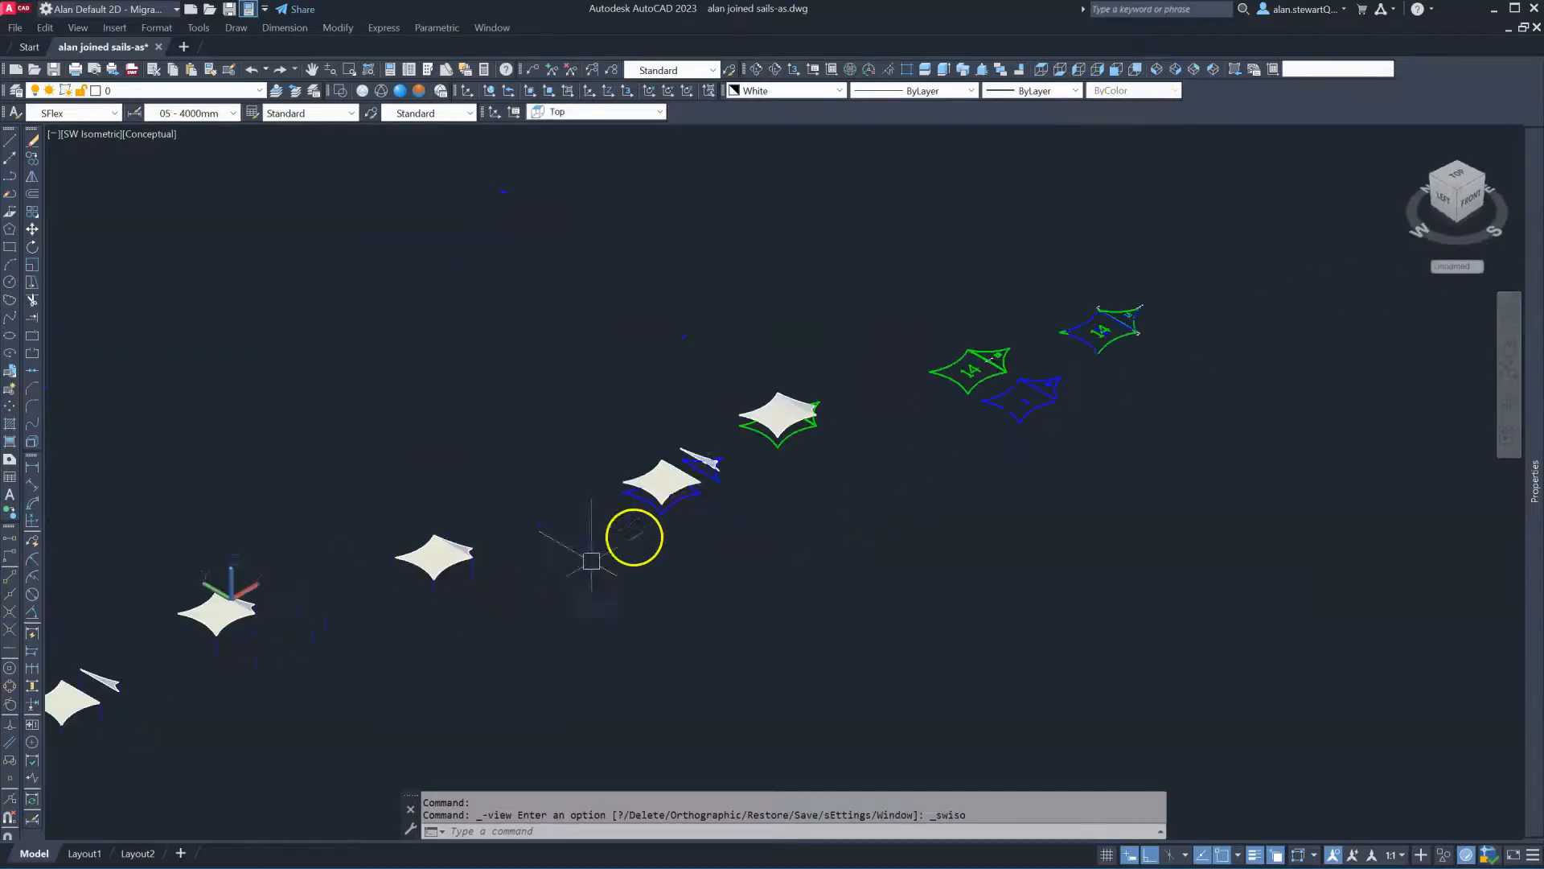
pyautogui.scroll(4, 805, 398)
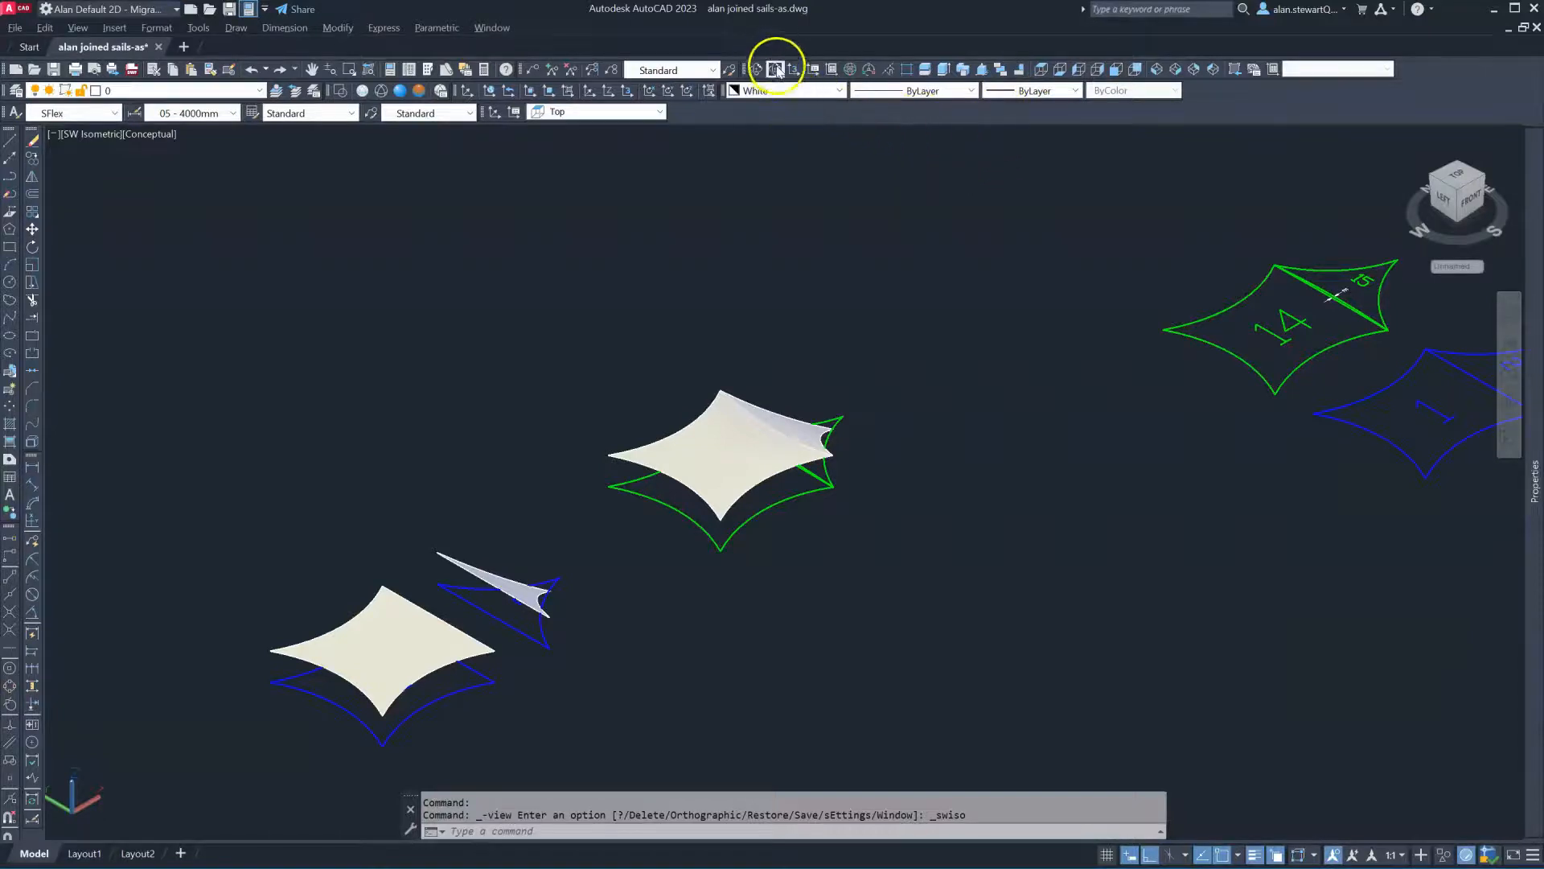
pyautogui.click(775, 69)
pyautogui.moveTo(851, 629); pyautogui.dragTo(607, 500)
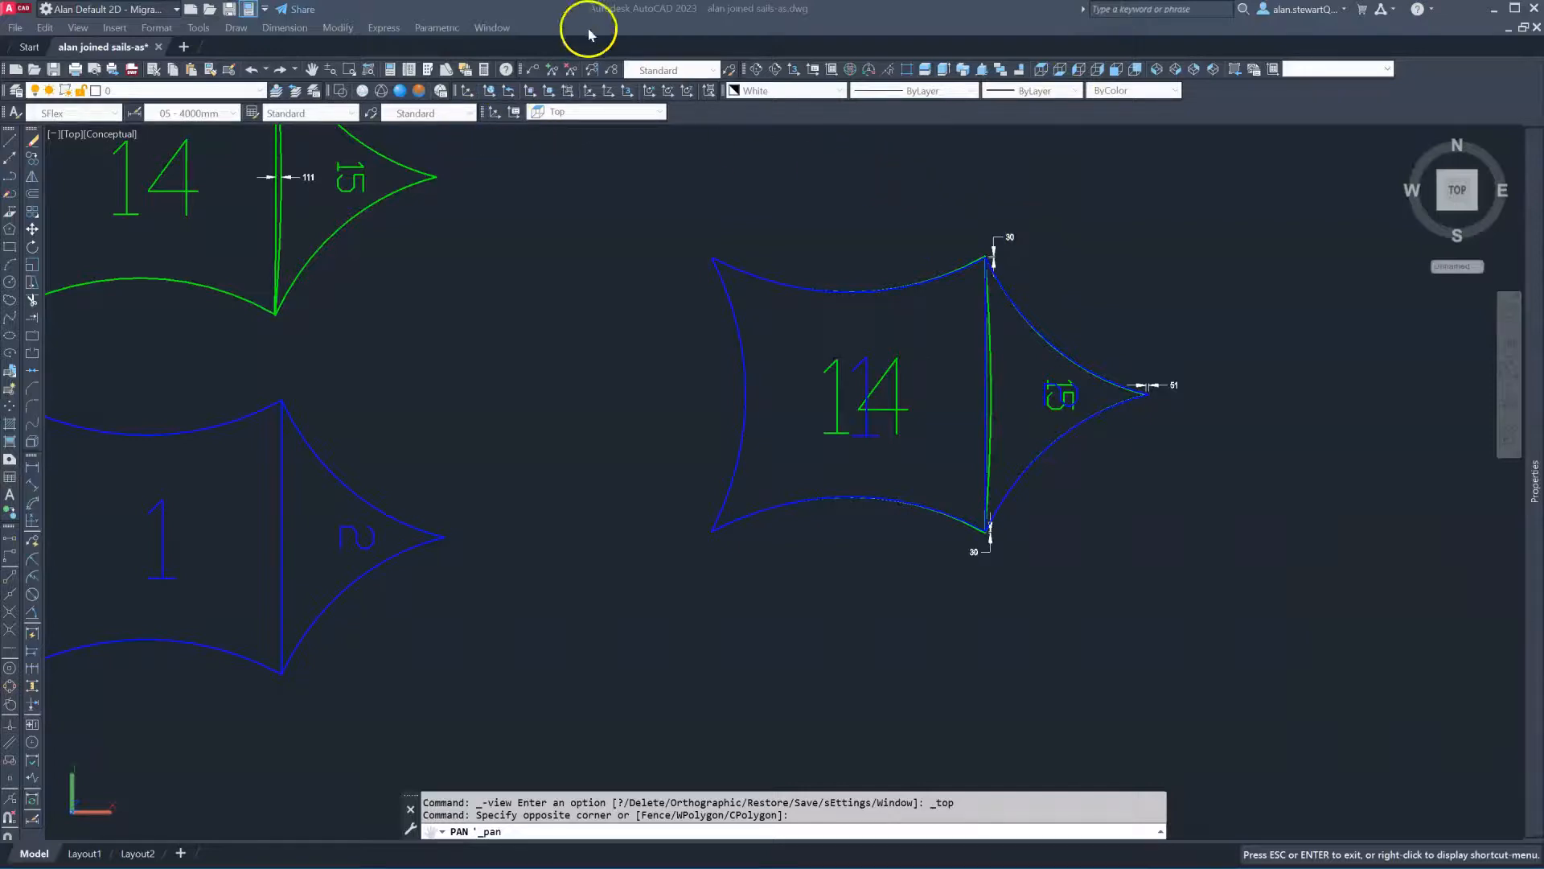
# Pan and zoom to centre panels 14 and 15 and the 51 dimension at panel 15's tip
pyautogui.click(964, 148)
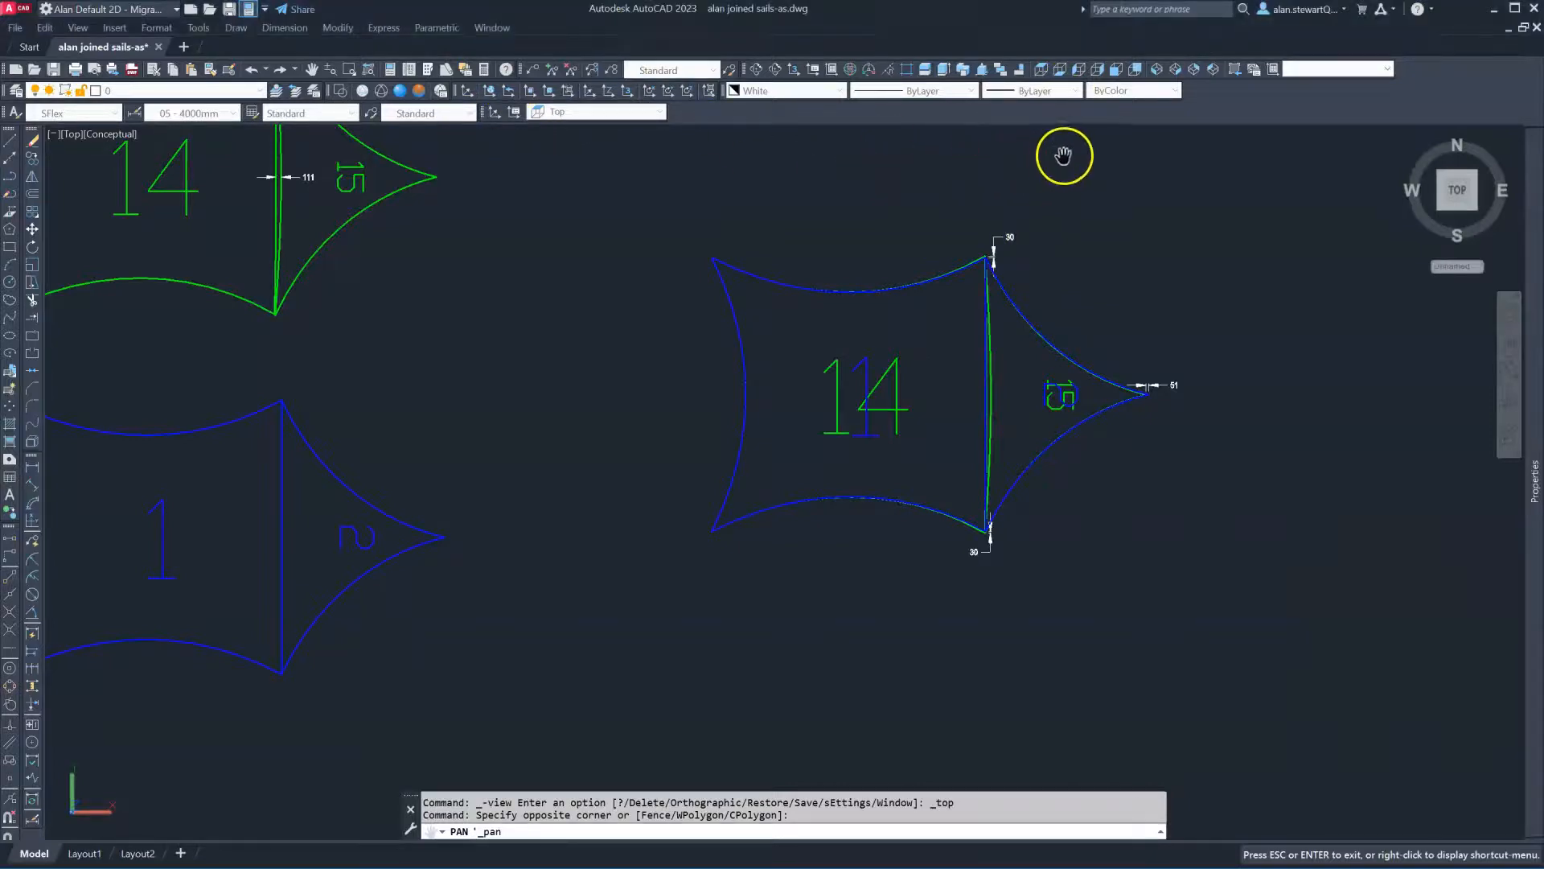
pyautogui.moveTo(1078, 223); pyautogui.dragTo(987, 268)
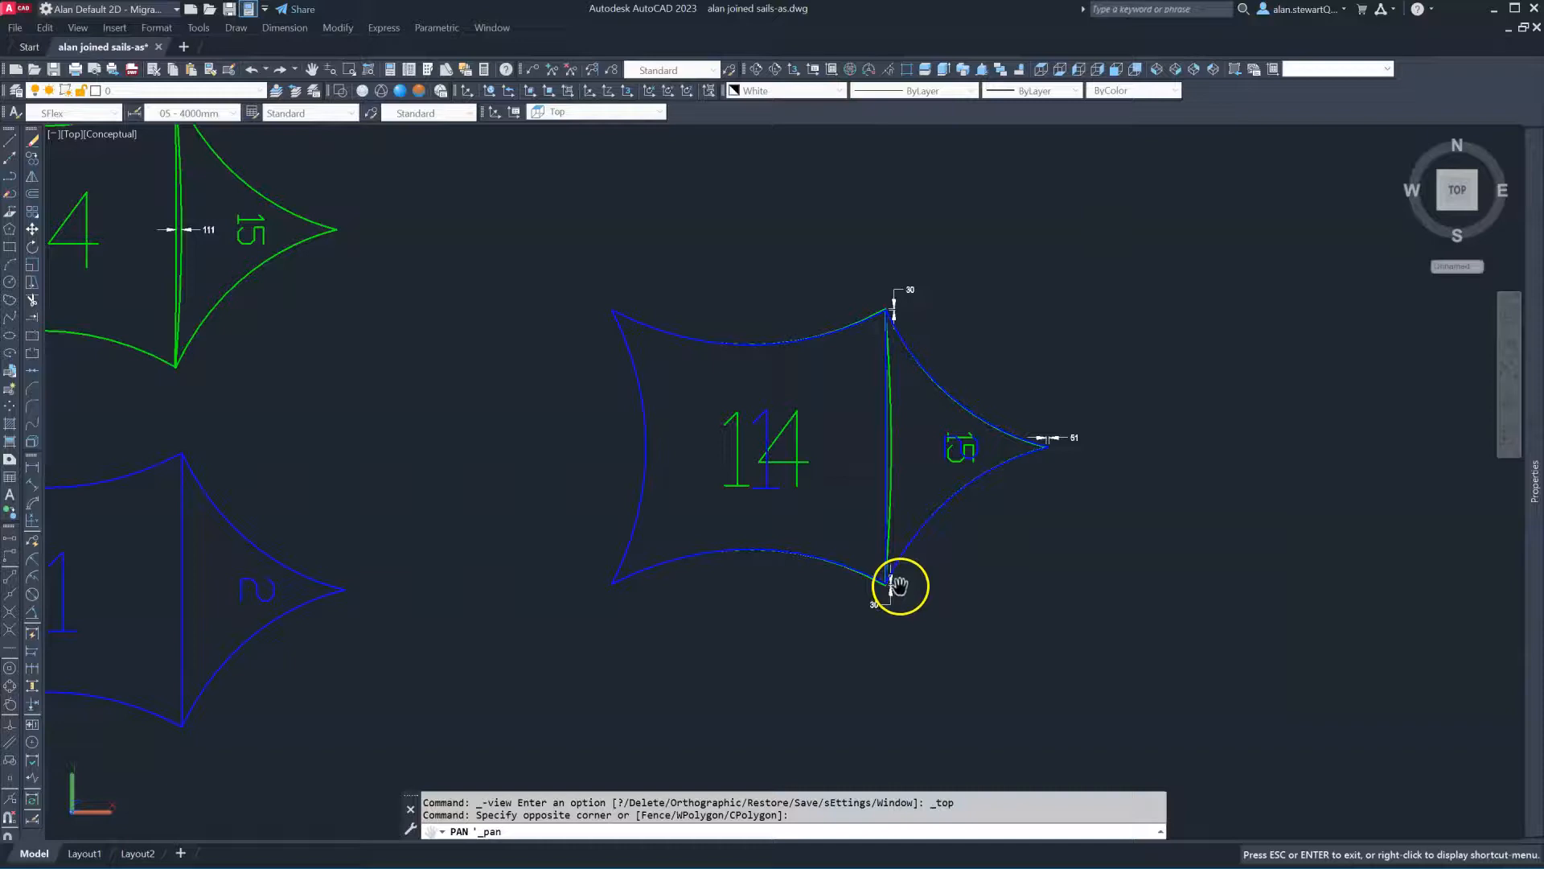
pyautogui.press('Escape')
pyautogui.scroll(6, 1036, 456)
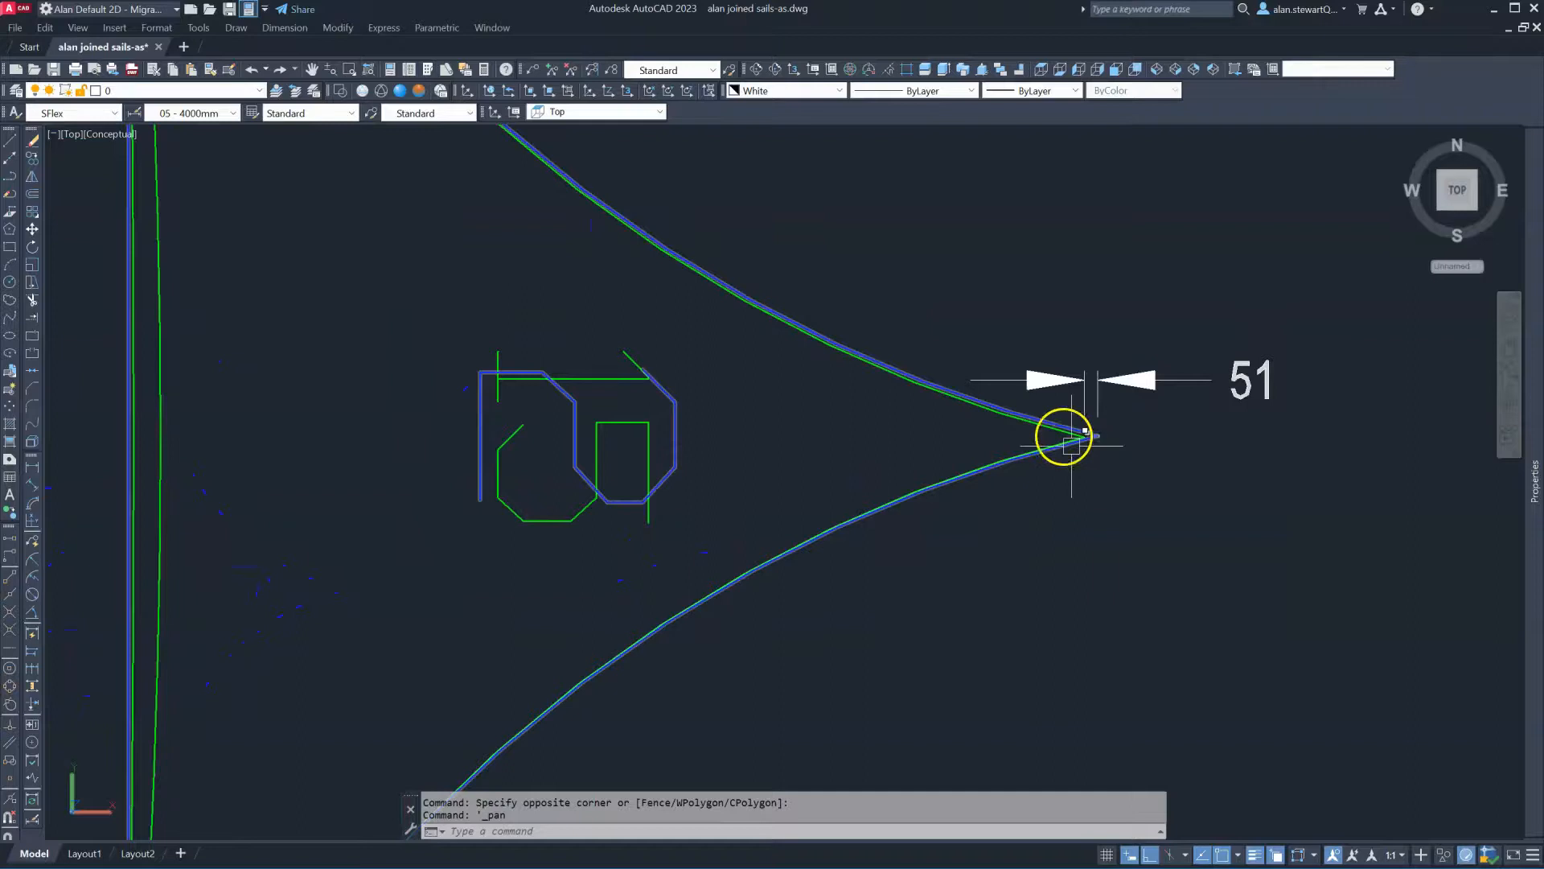
pyautogui.scroll(-5, 857, 343)
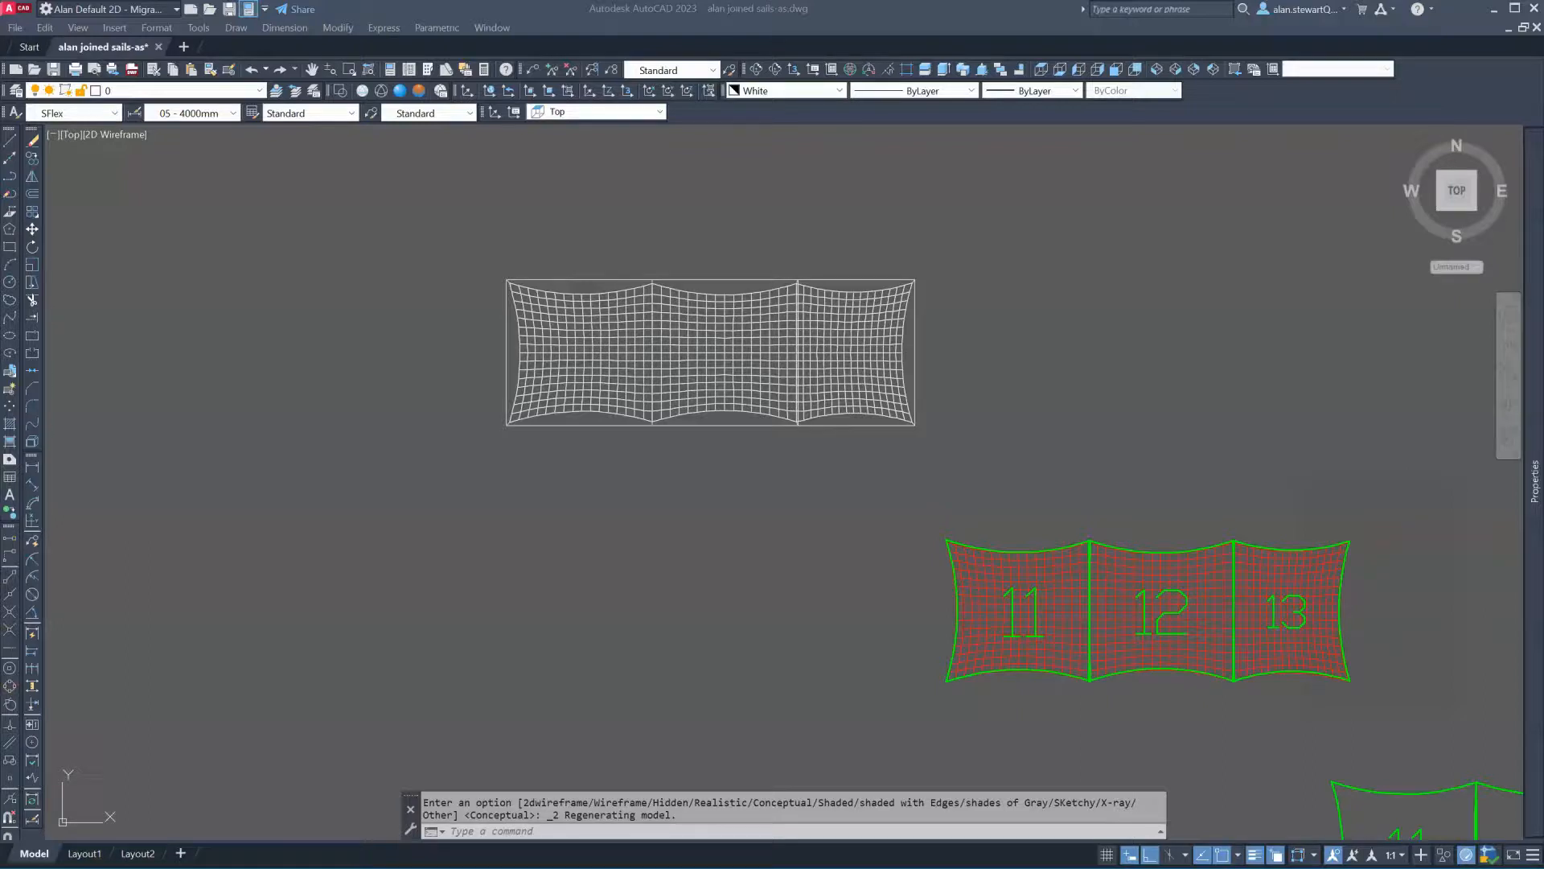
pyautogui.scroll(3, 656, 239)
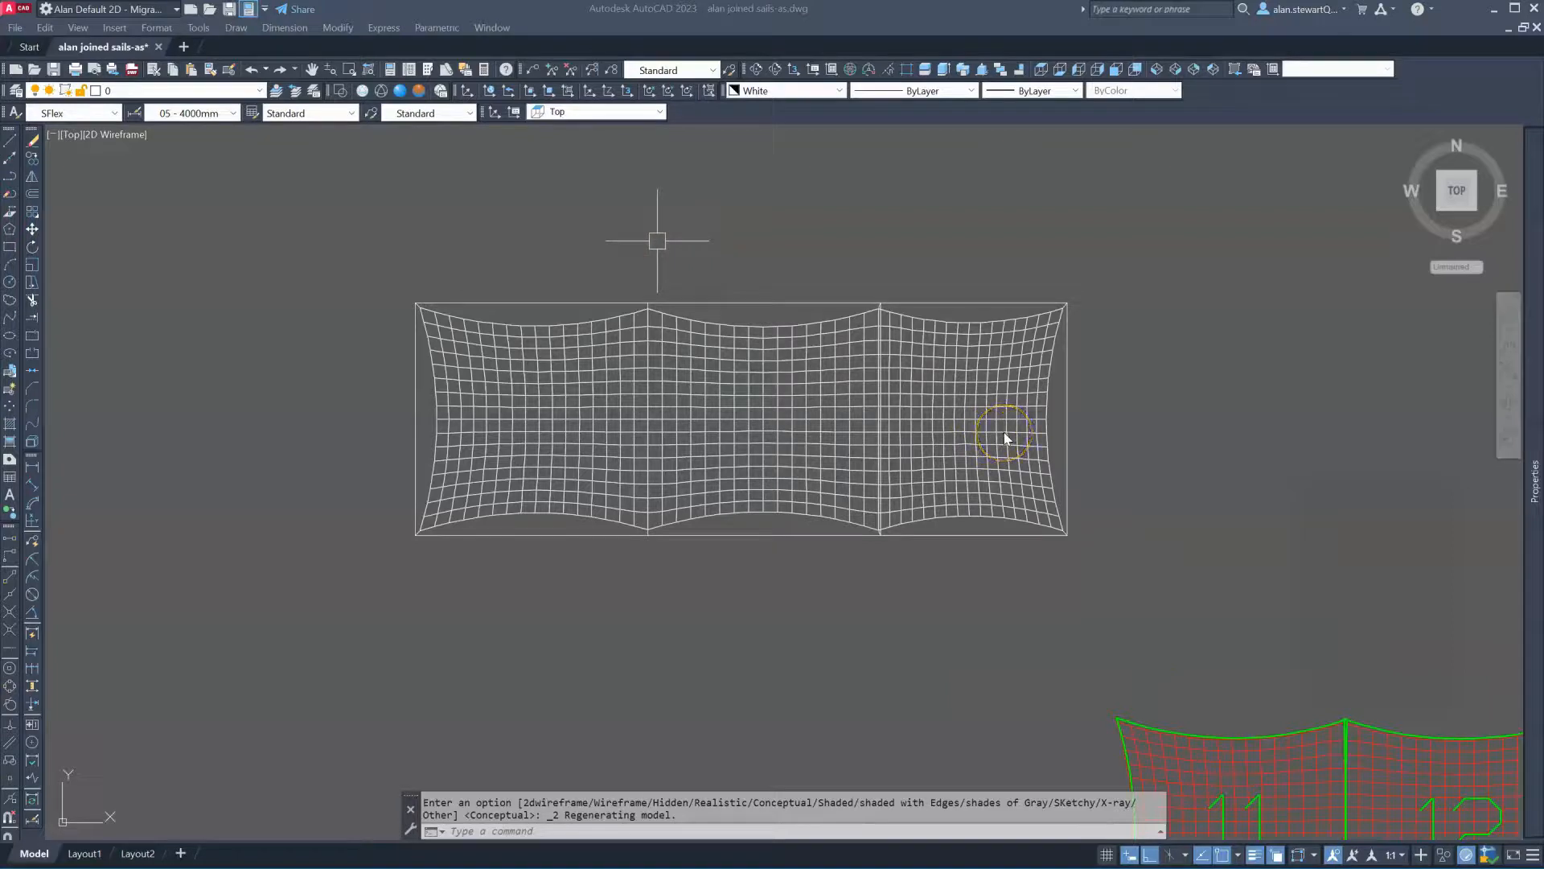
pyautogui.click(789, 379)
pyautogui.press('Escape')
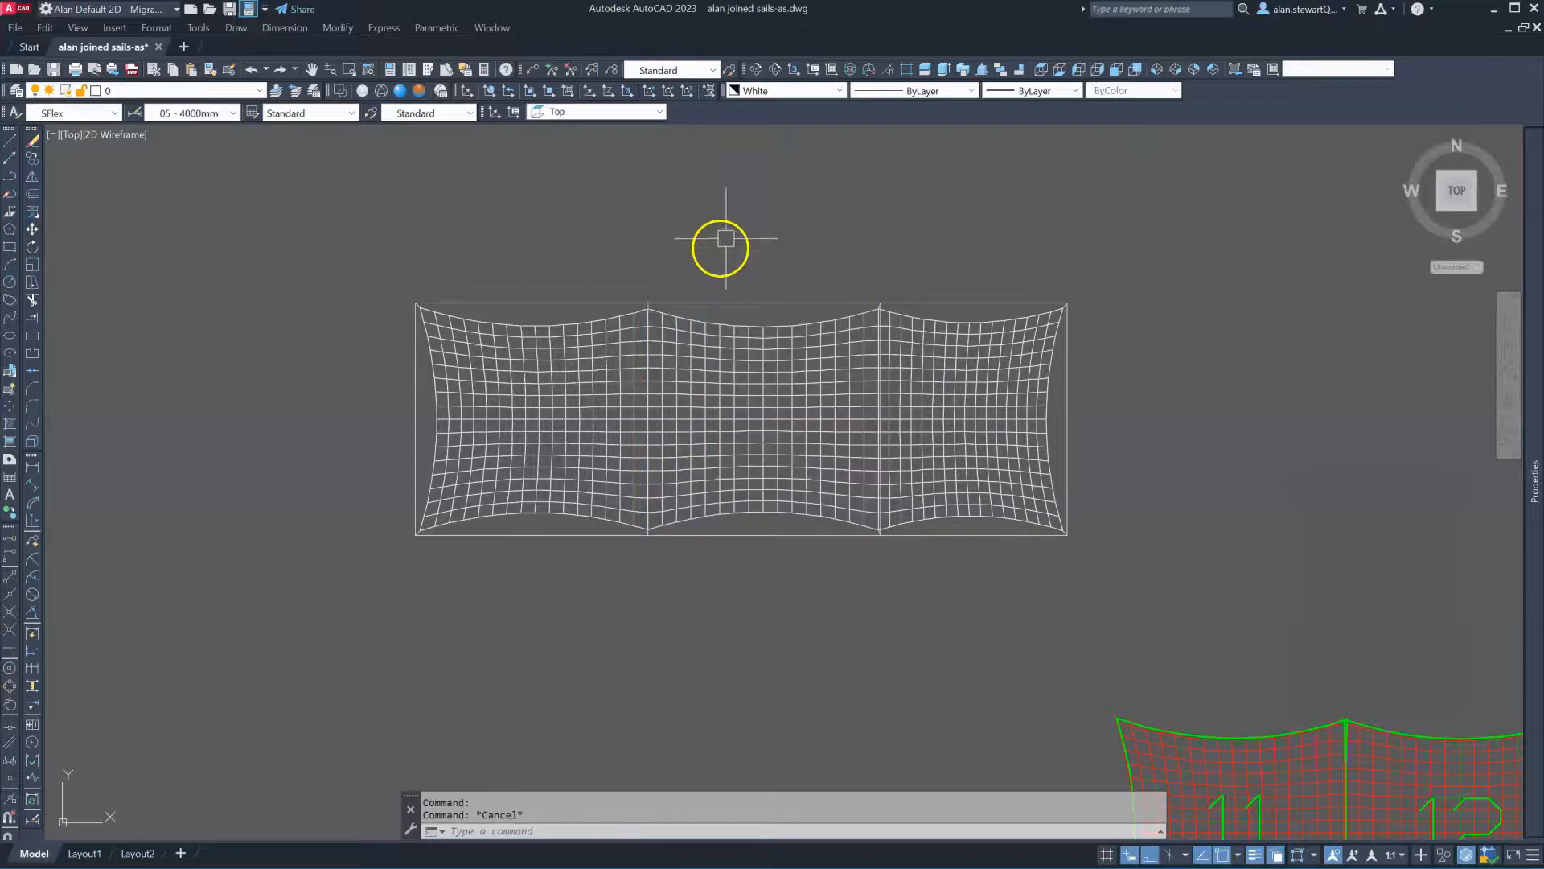
pyautogui.click(930, 348)
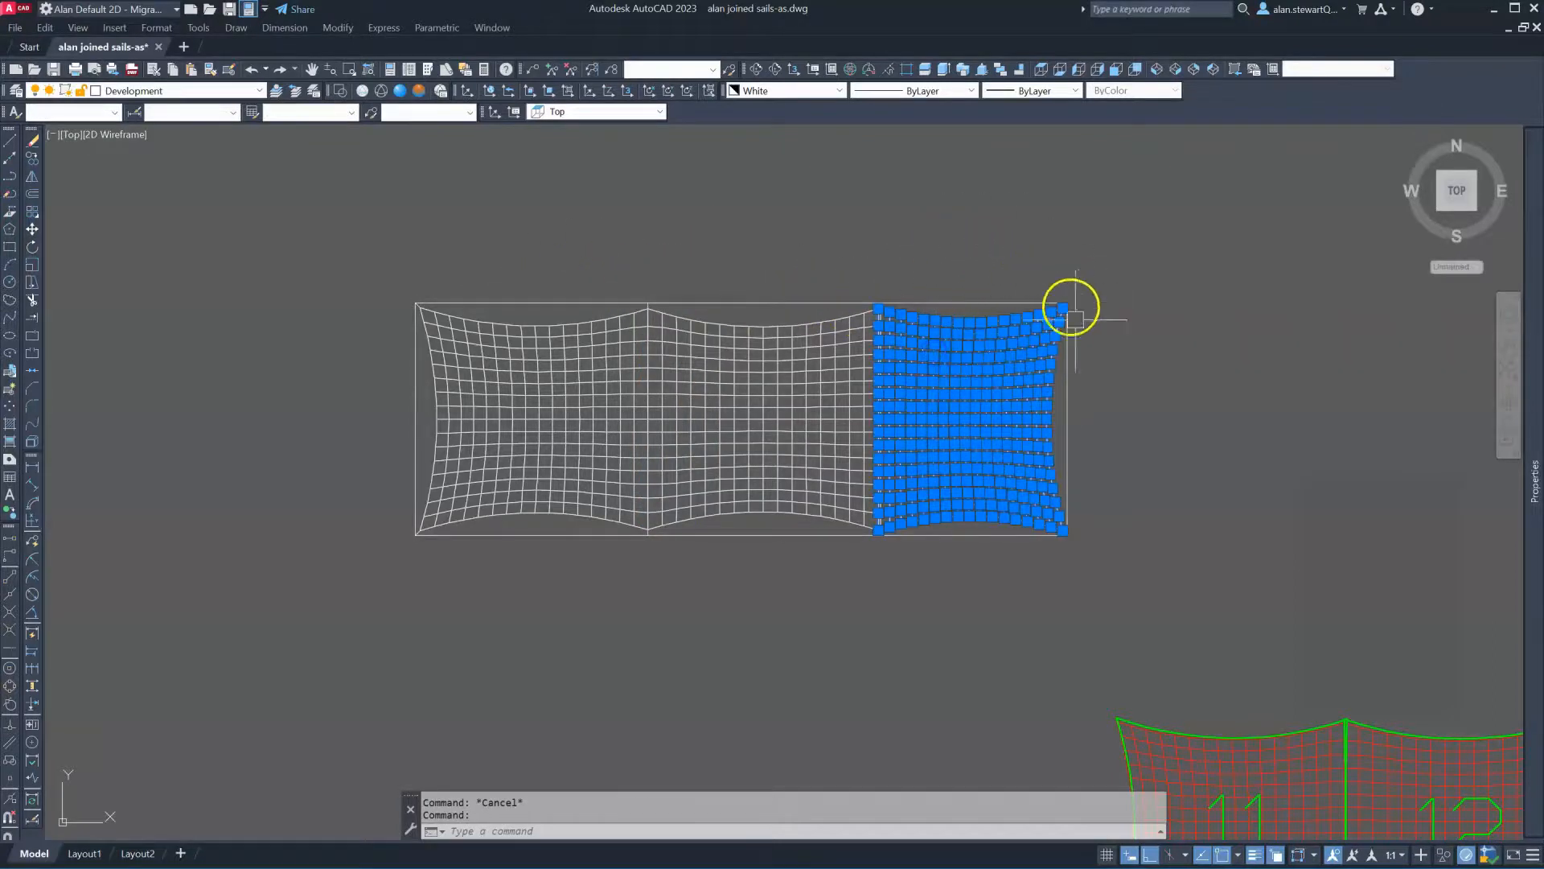
pyautogui.press('Escape')
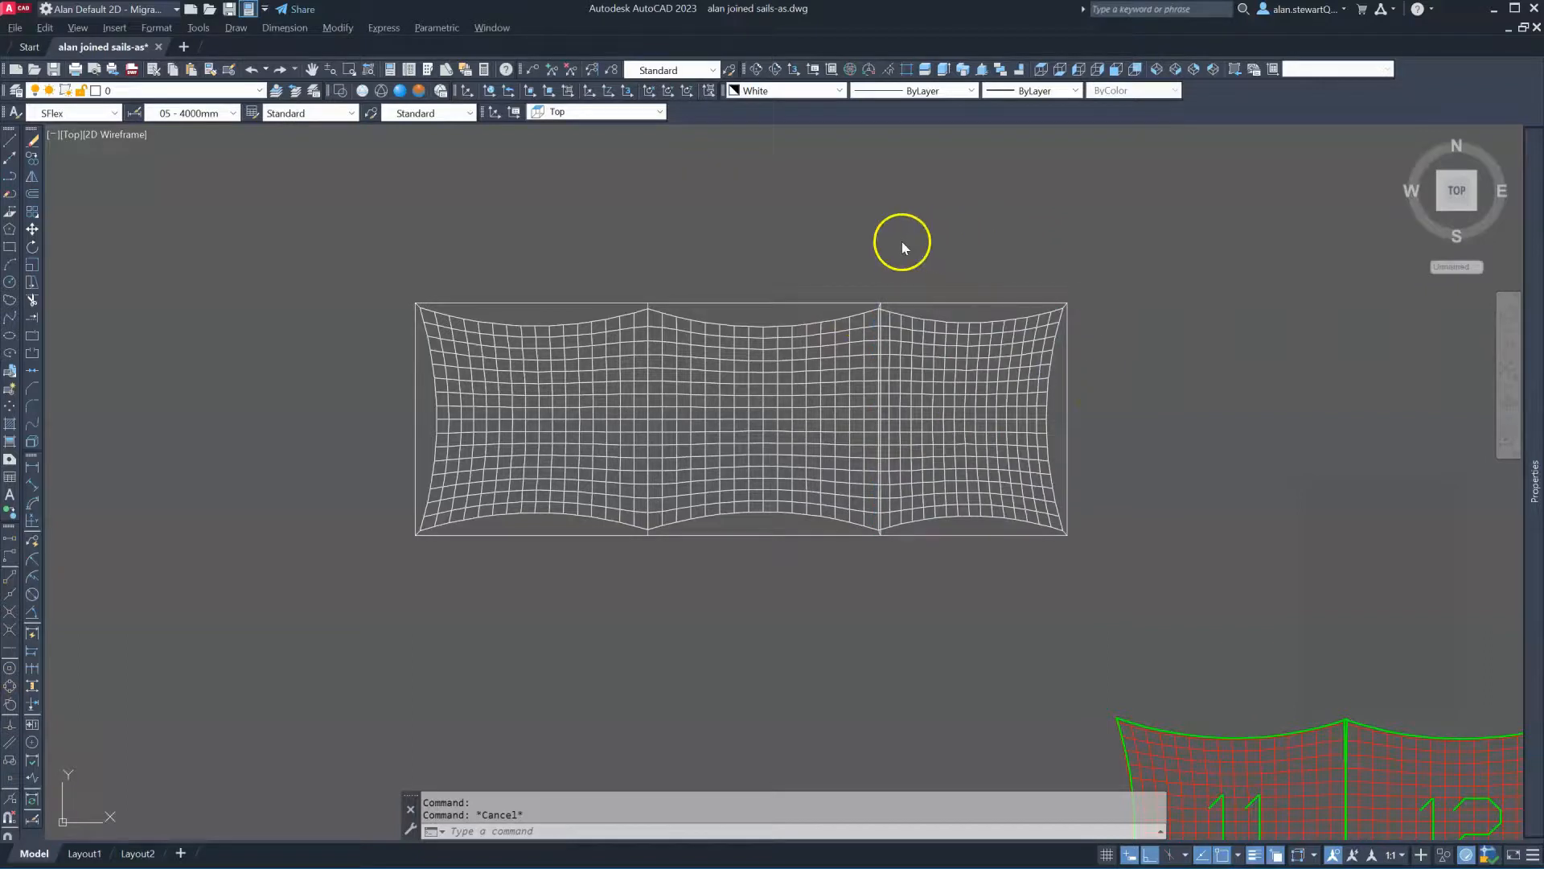
pyautogui.scroll(4, 885, 302)
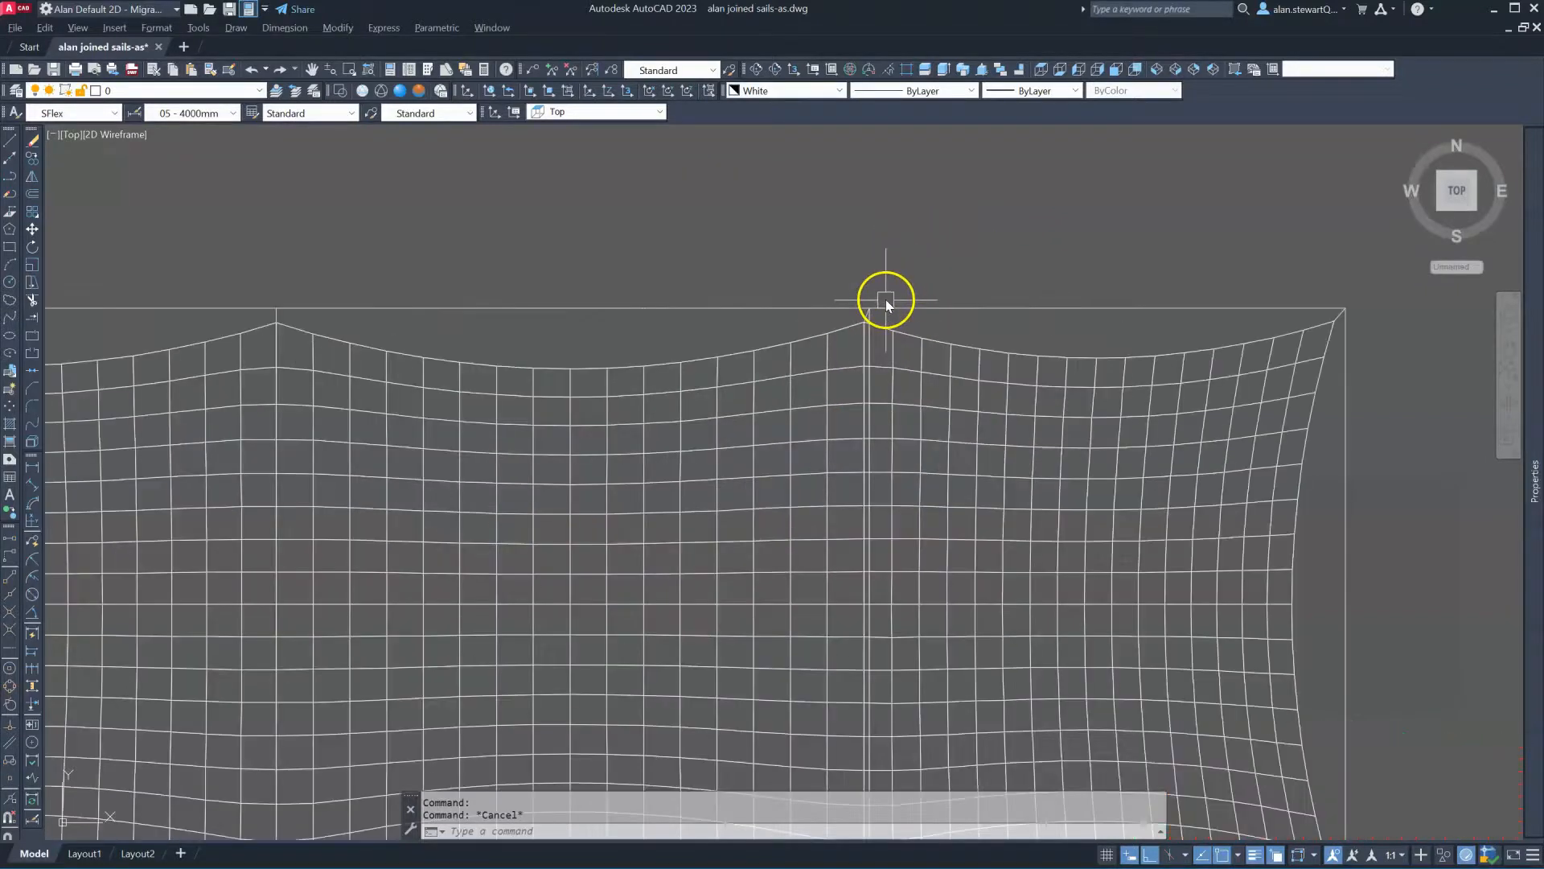
pyautogui.scroll(5, 870, 328)
pyautogui.click(886, 234)
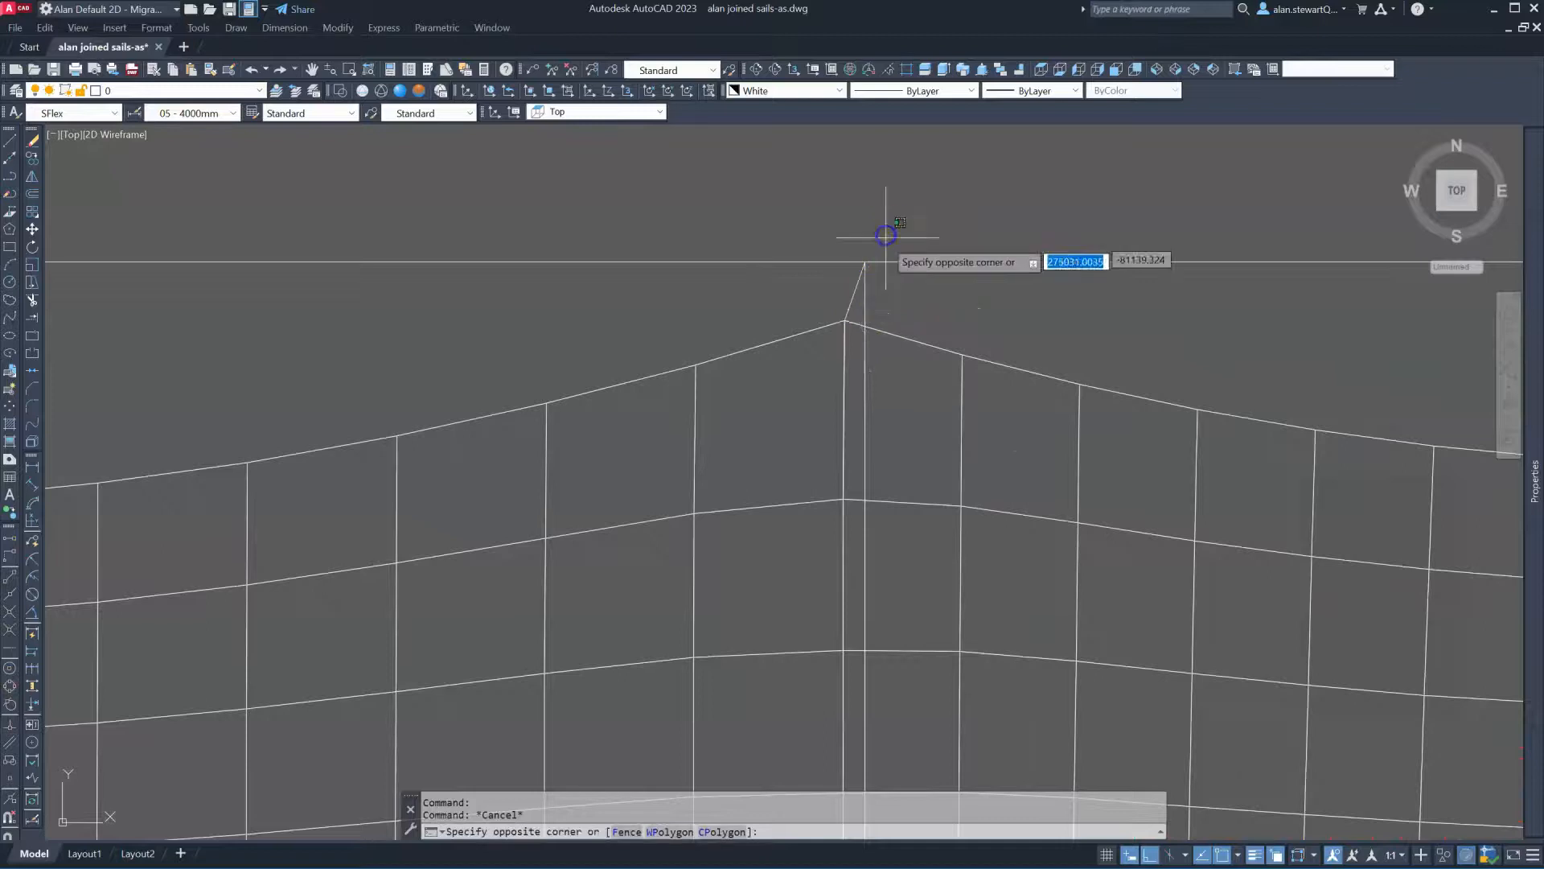
pyautogui.click(860, 291)
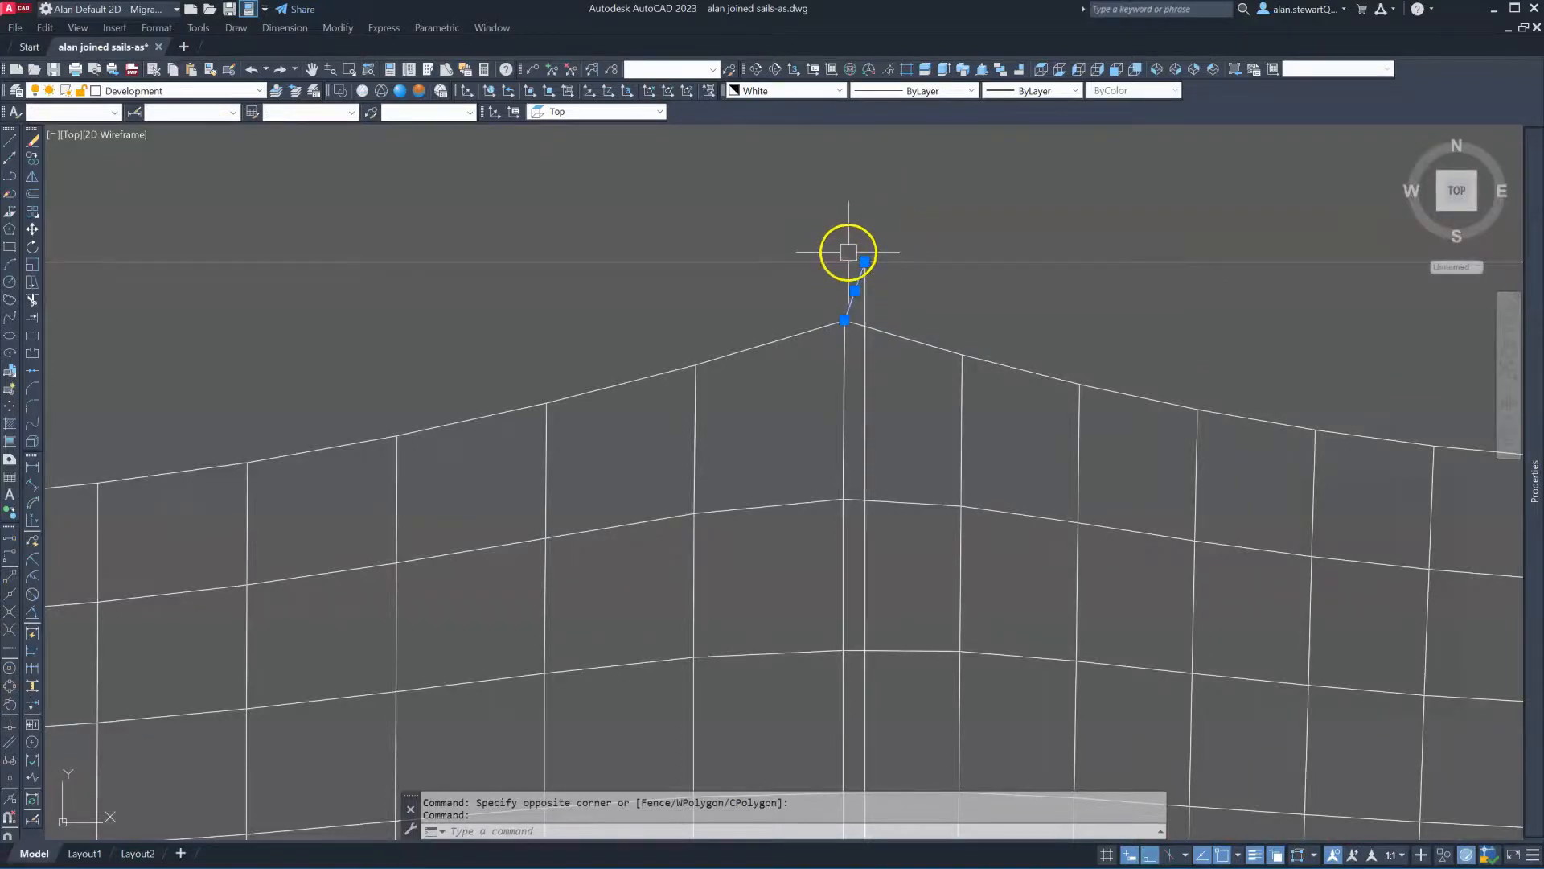
pyautogui.scroll(-4, 888, 270)
pyautogui.scroll(-2, 888, 270)
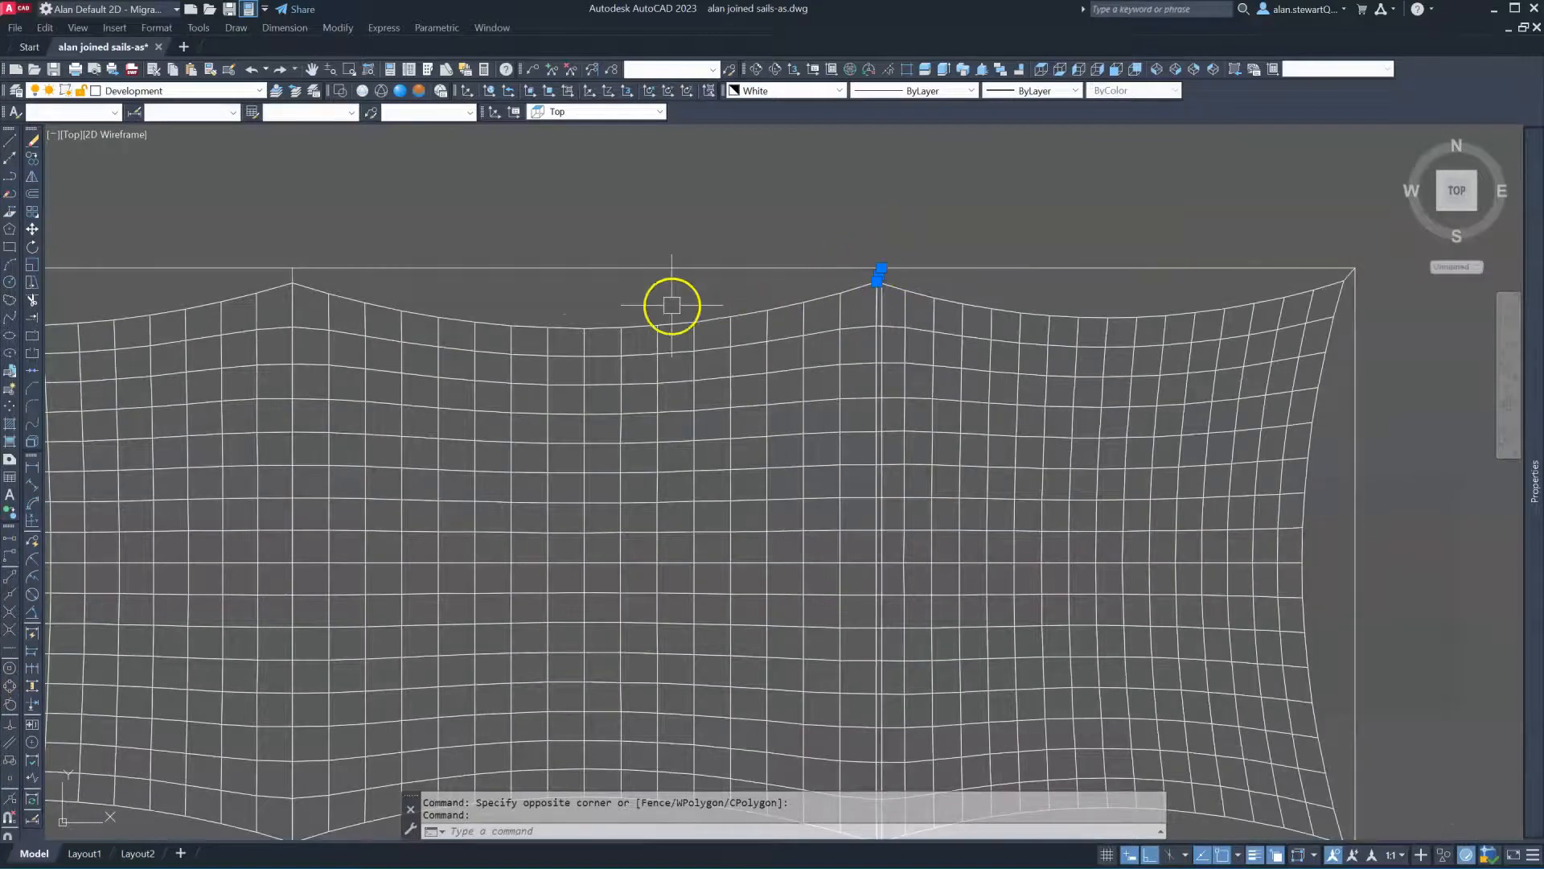
pyautogui.press('Escape')
pyautogui.click(657, 214)
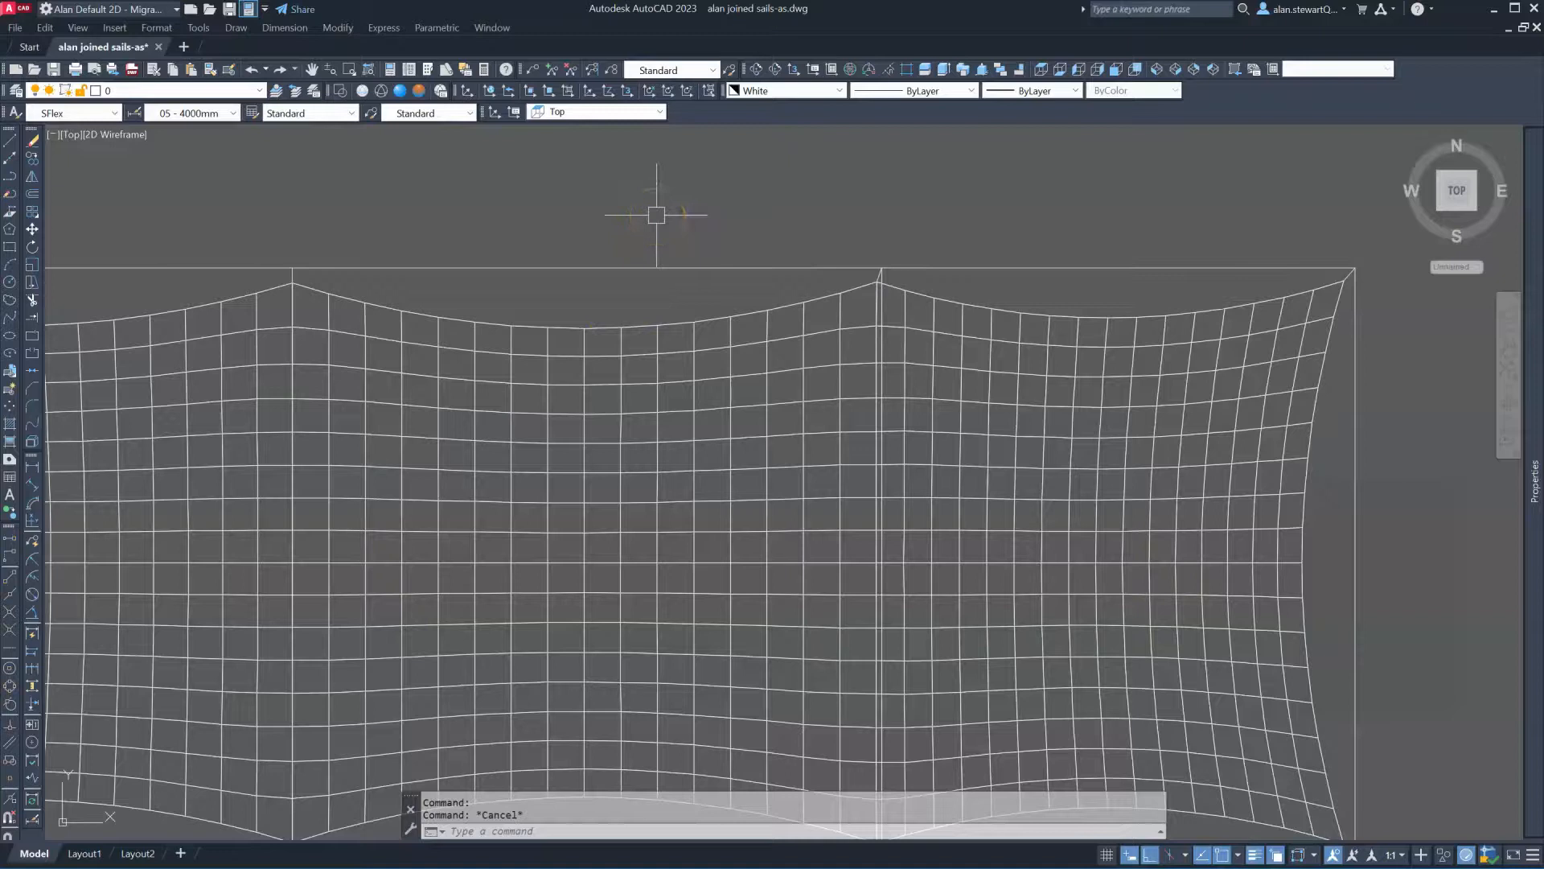
pyautogui.scroll(-2, 656, 215)
pyautogui.click(660, 223)
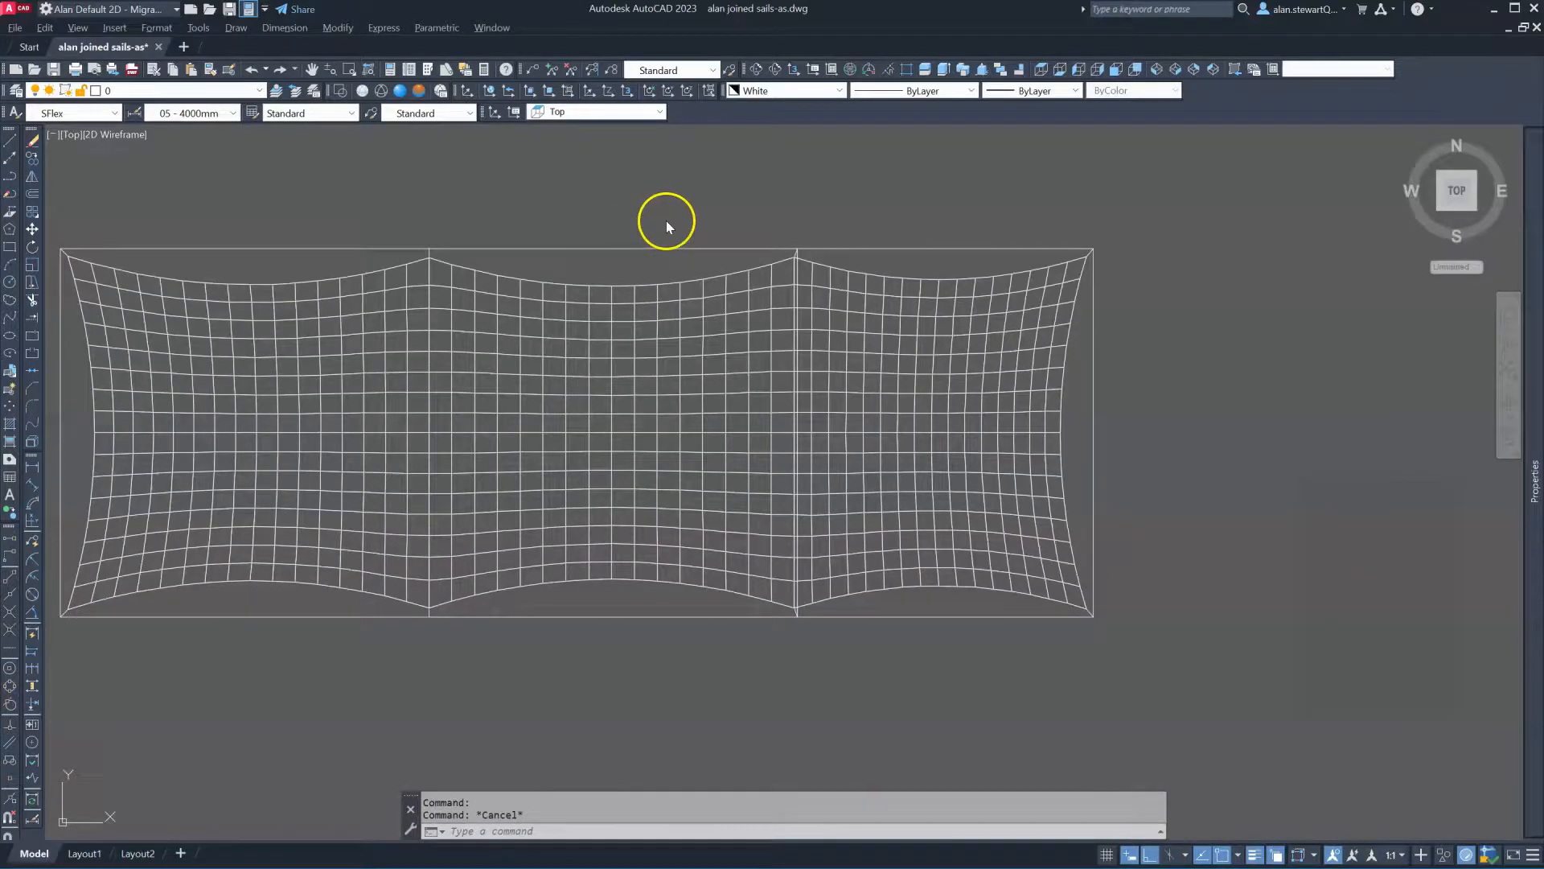
# Orbit the three-panel sail mesh twice, zooming in to study its tilted 3D shape
pyautogui.click(777, 68)
pyautogui.moveTo(844, 431); pyautogui.dragTo(725, 514)
pyautogui.scroll(3, 734, 459)
pyautogui.scroll(1, 909, 383)
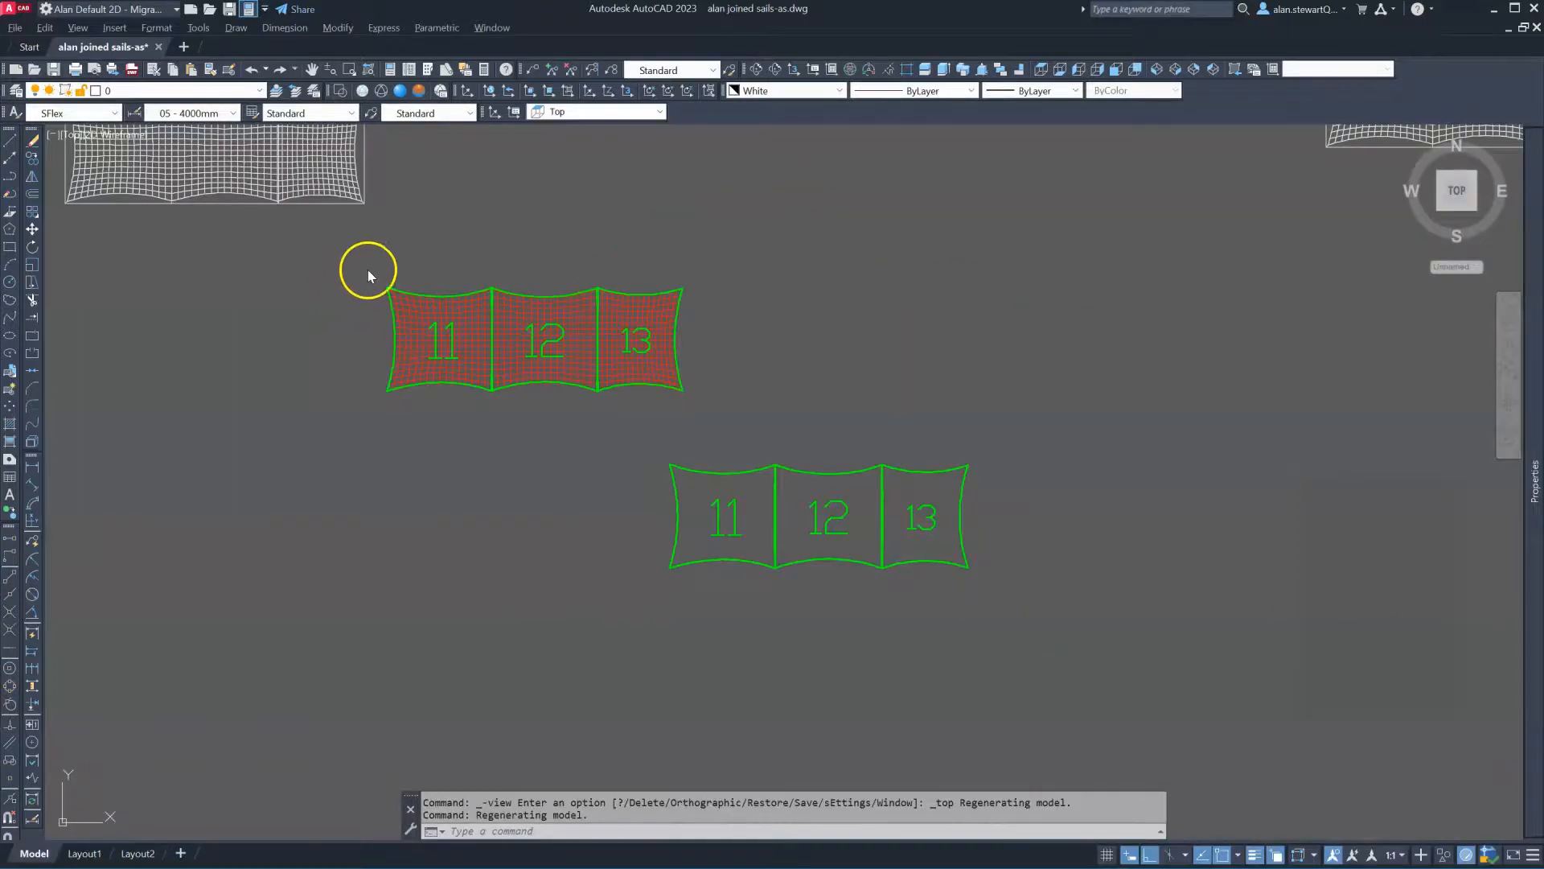
pyautogui.scroll(-4, 344, 355)
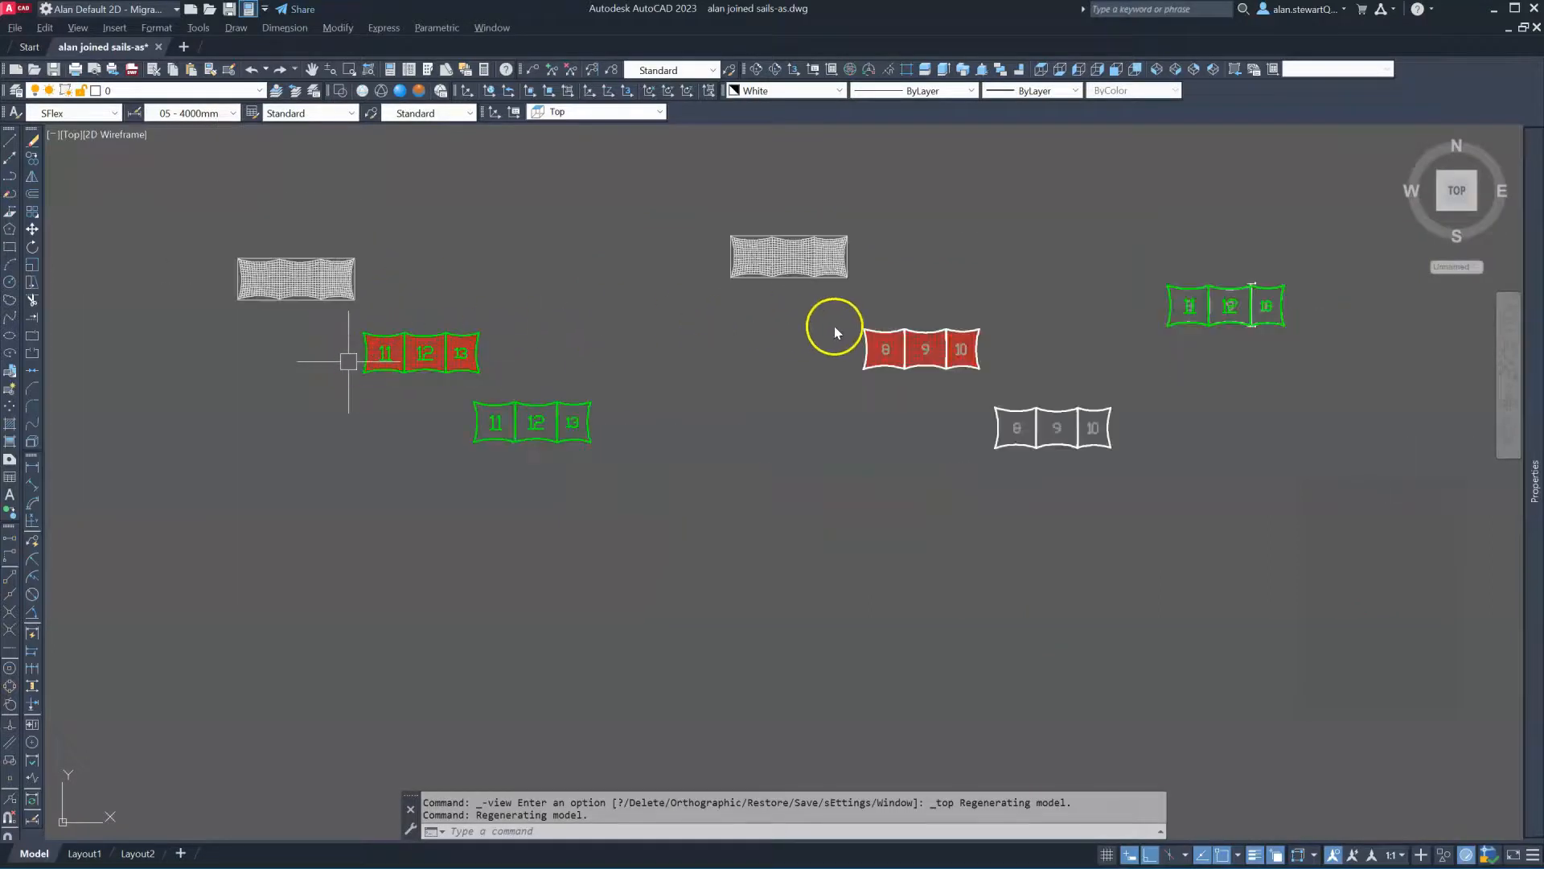
pyautogui.scroll(6, 812, 232)
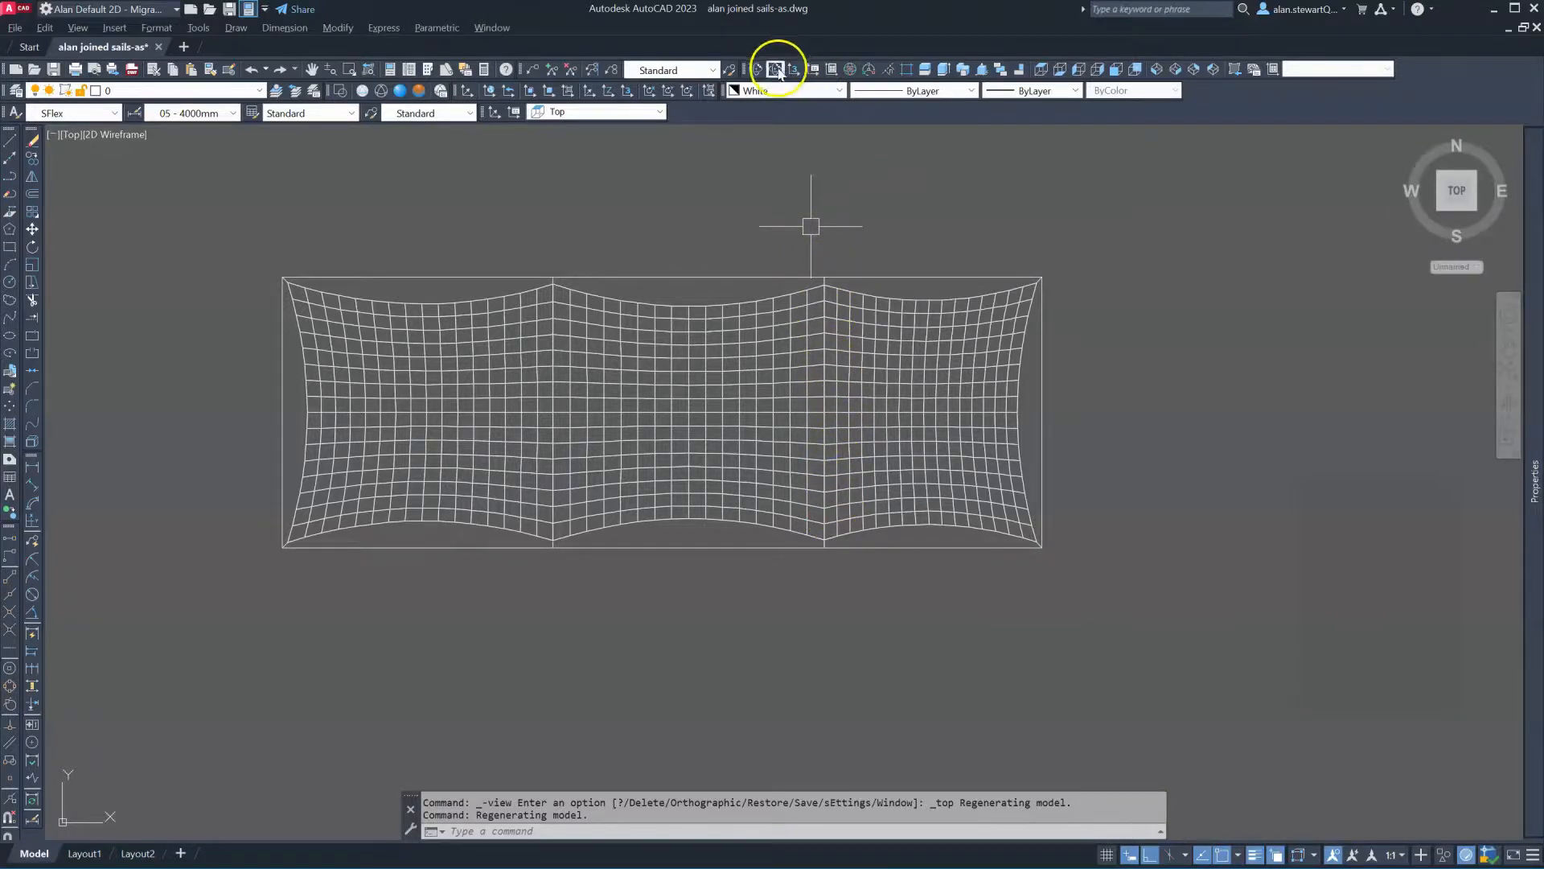
pyautogui.click(777, 71)
pyautogui.moveTo(717, 591); pyautogui.dragTo(690, 370)
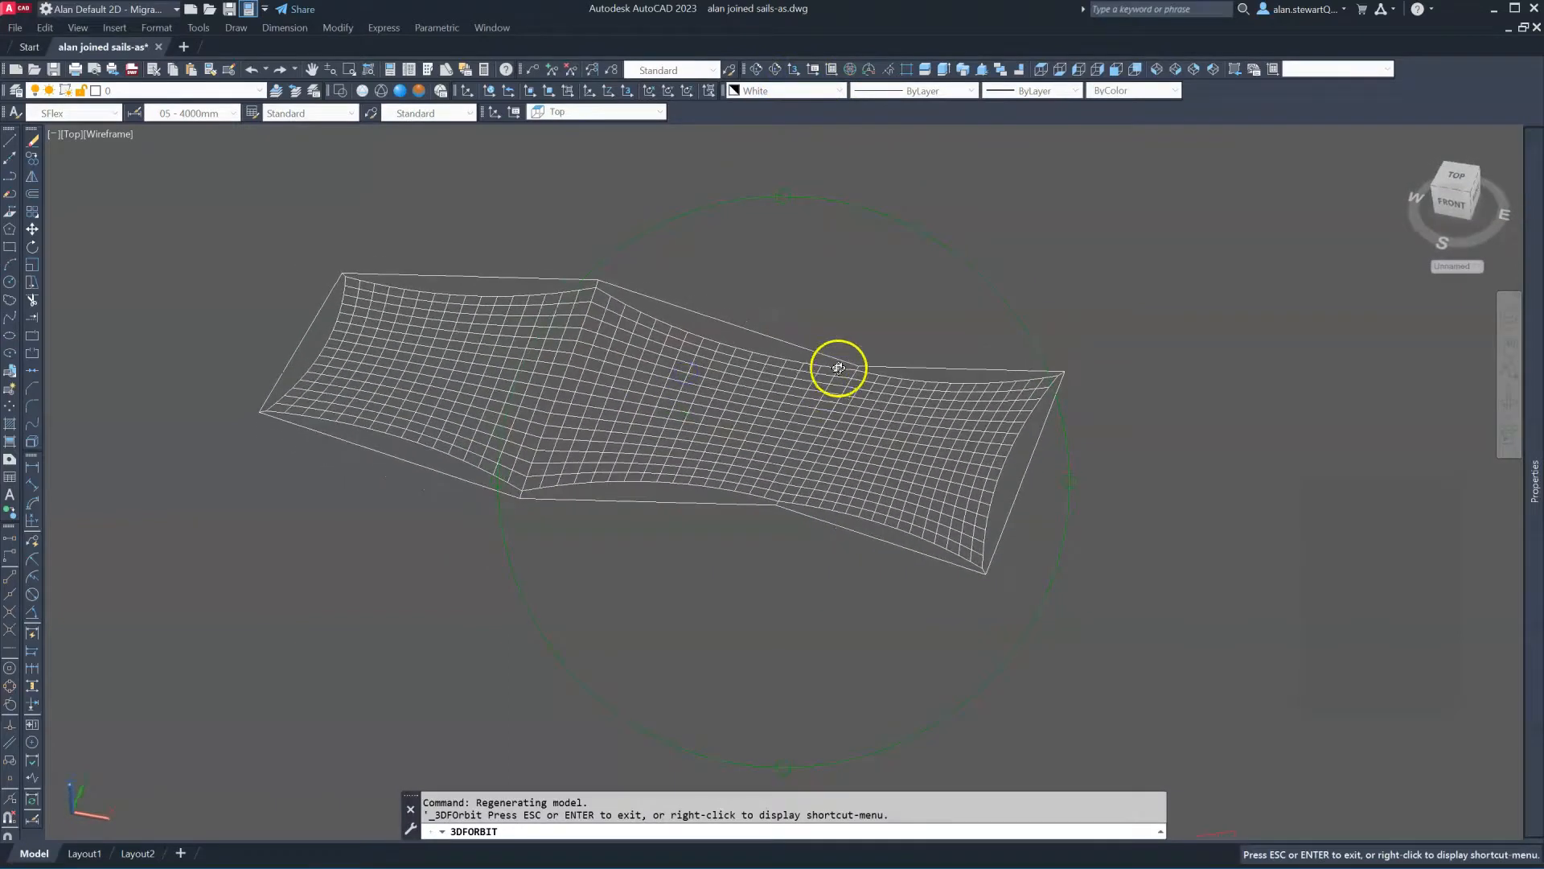
pyautogui.scroll(4, 871, 378)
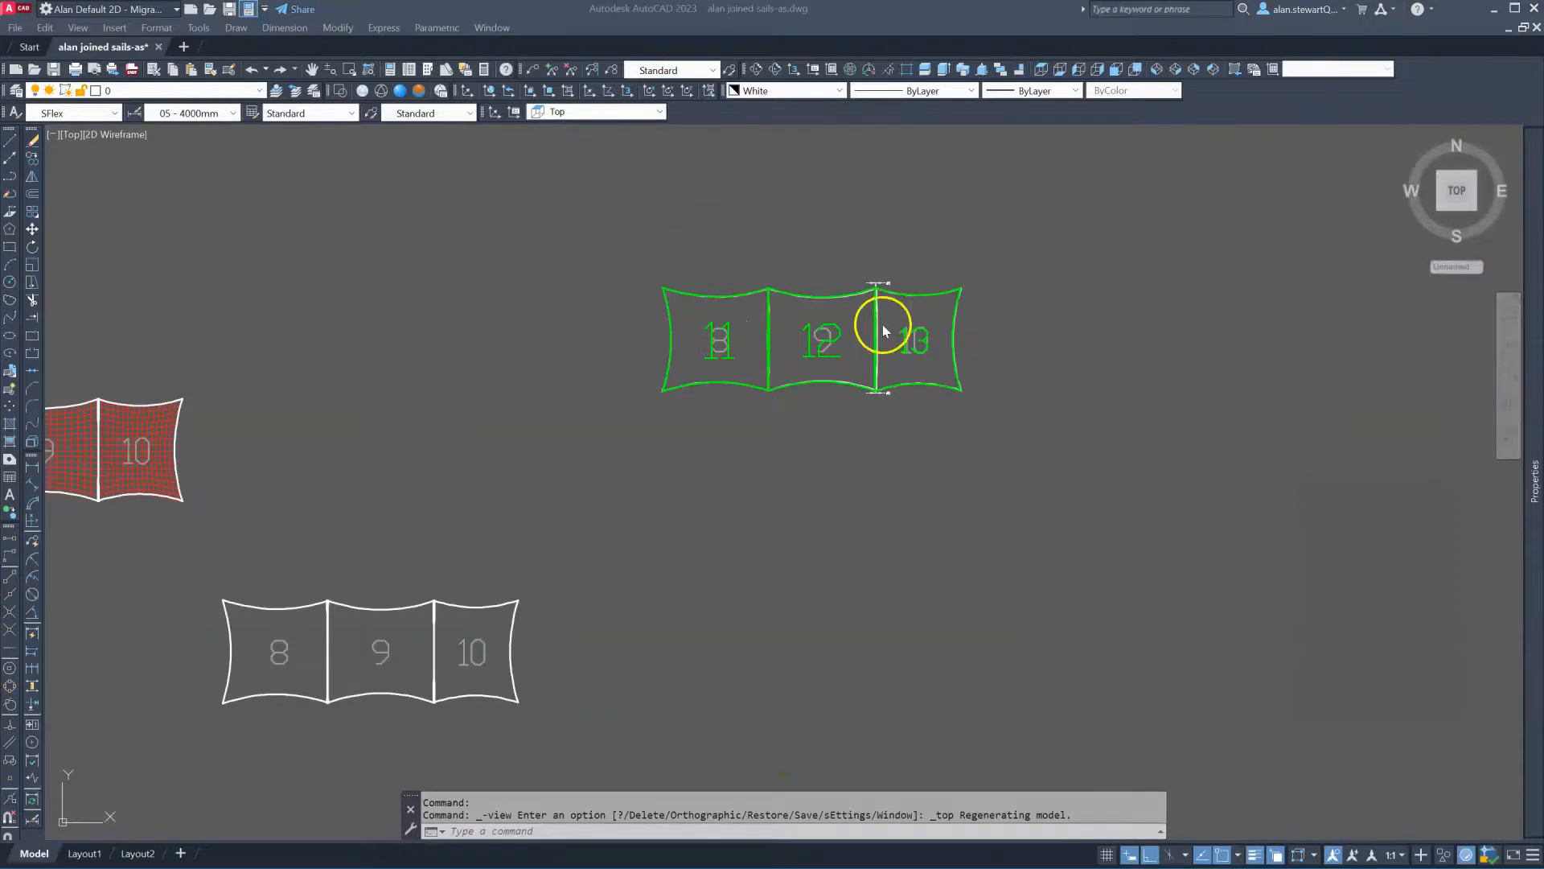
pyautogui.scroll(4, 881, 267)
# Zoom into the panel 12/13 join to read its 50 dimension, then zoom out to panels 11–13
pyautogui.scroll(2, 862, 322)
pyautogui.scroll(3, 863, 330)
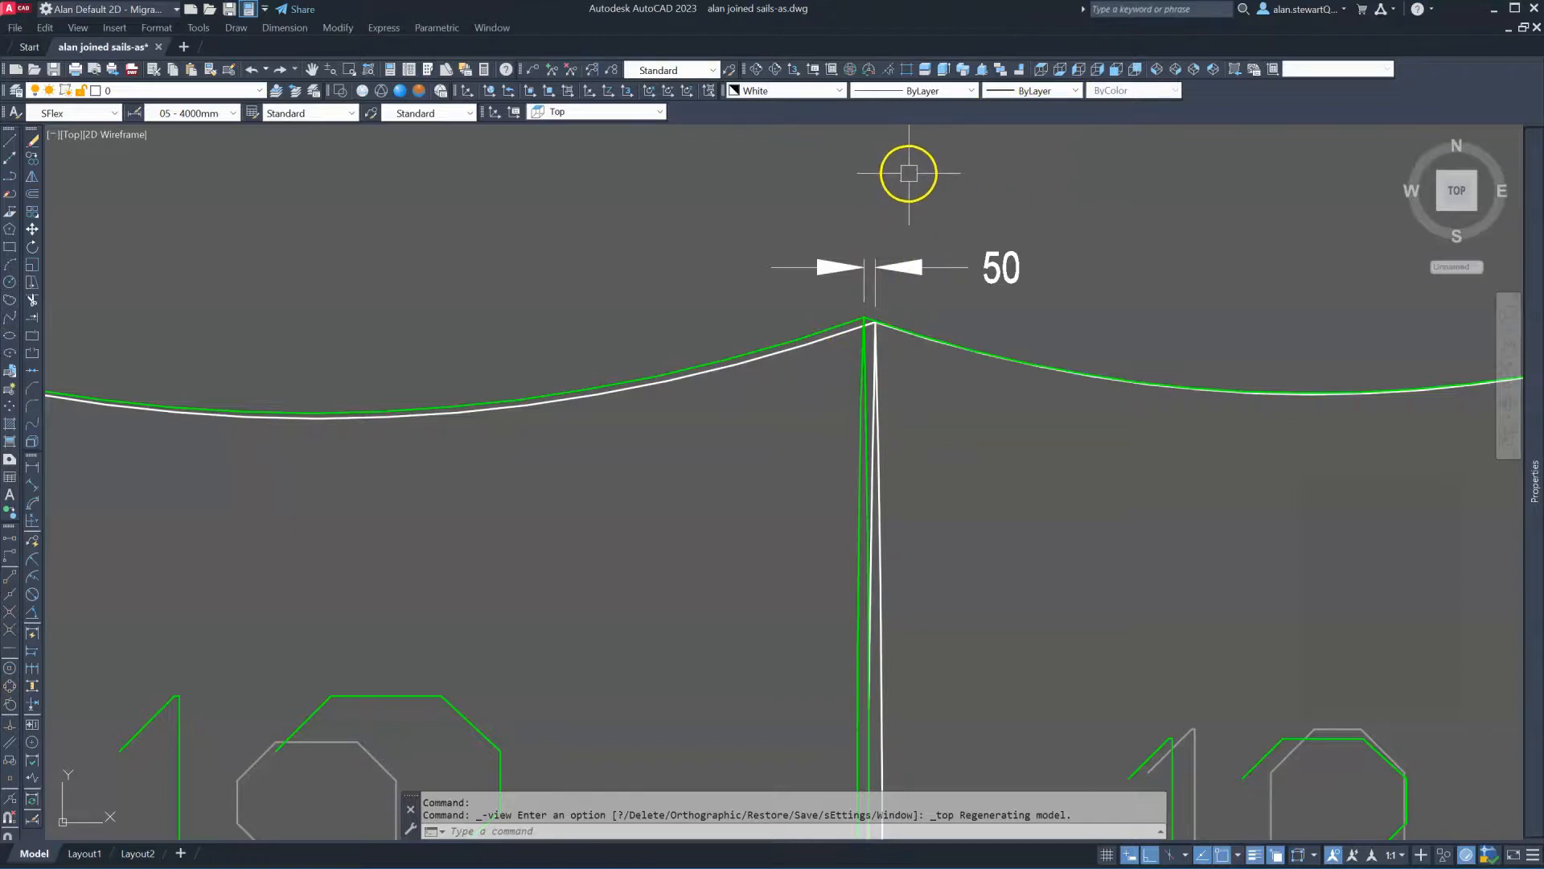
pyautogui.scroll(-2, 864, 169)
pyautogui.scroll(-2, 864, 168)
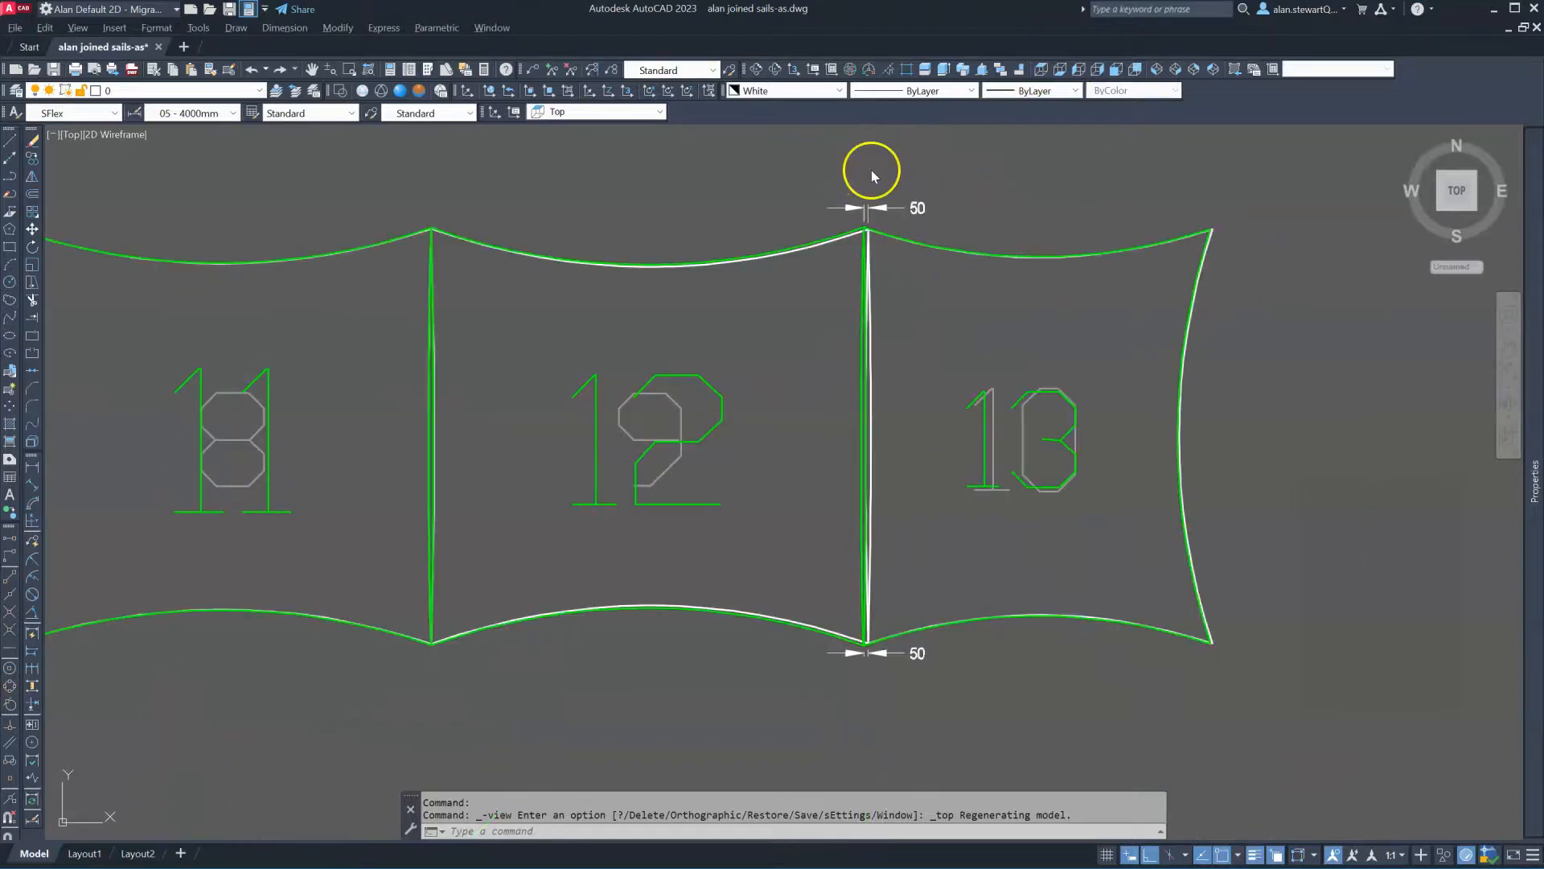